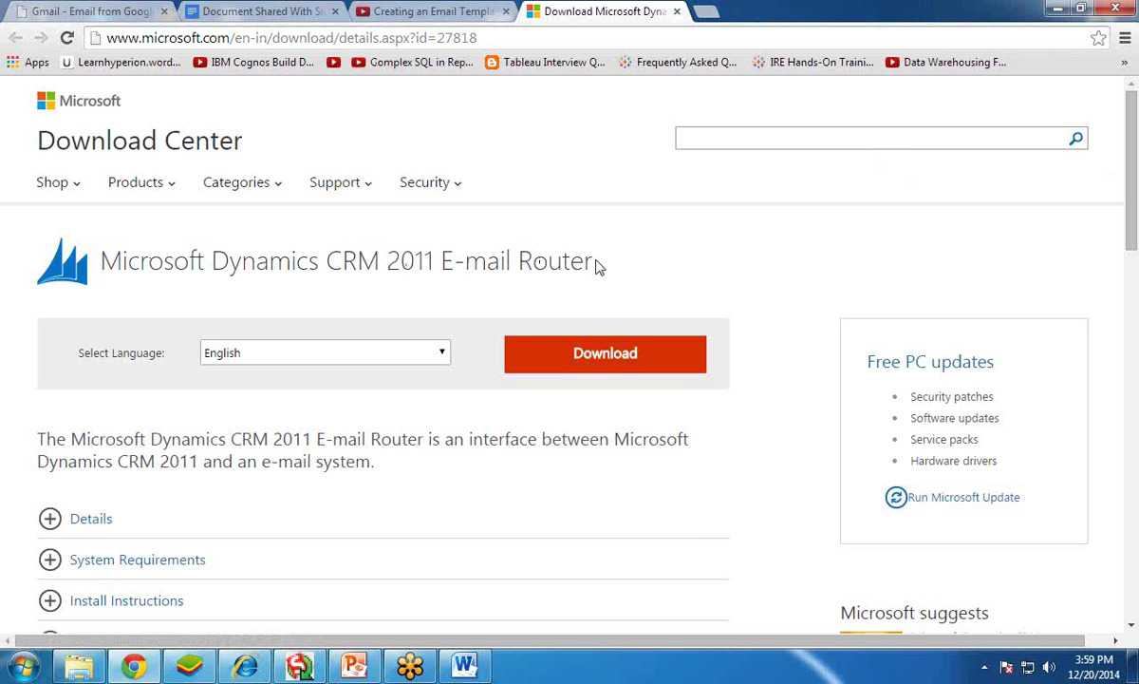
- Keep English as the download language and start the E-mail Router download
click(443, 354)
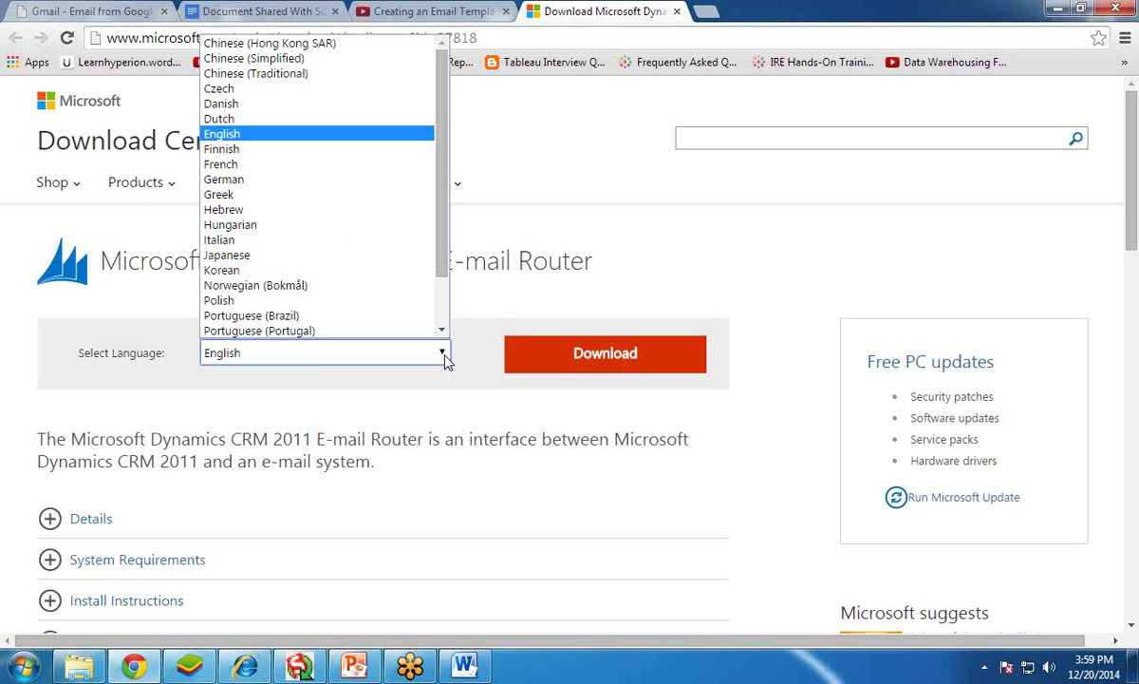
click(444, 357)
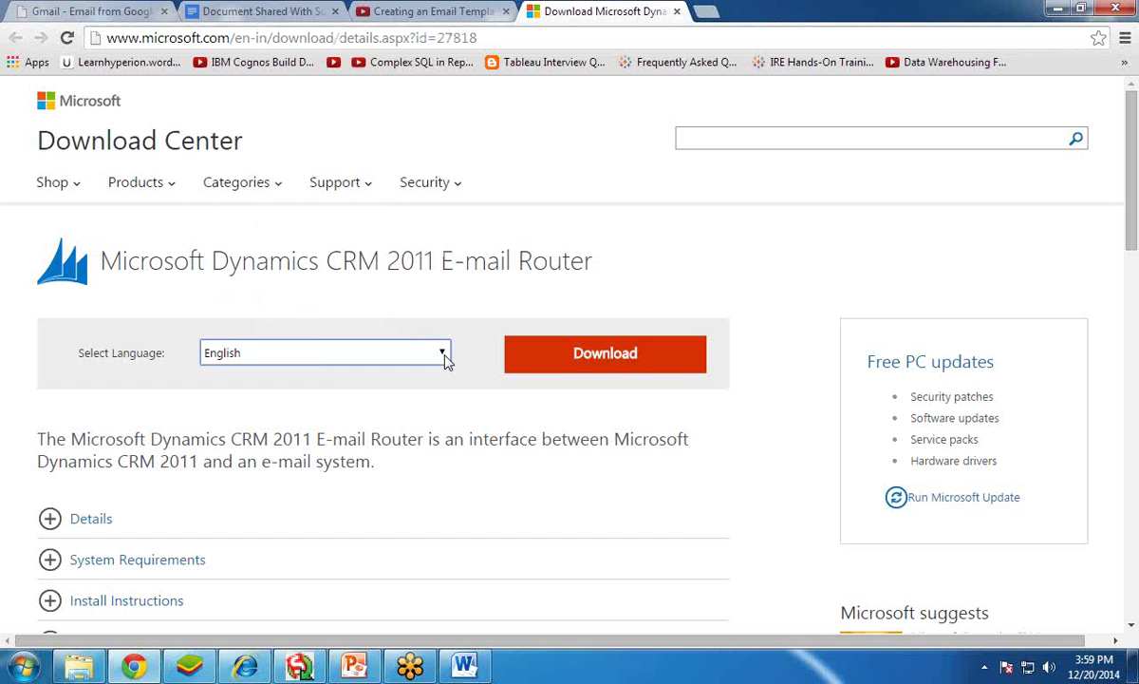
click(574, 363)
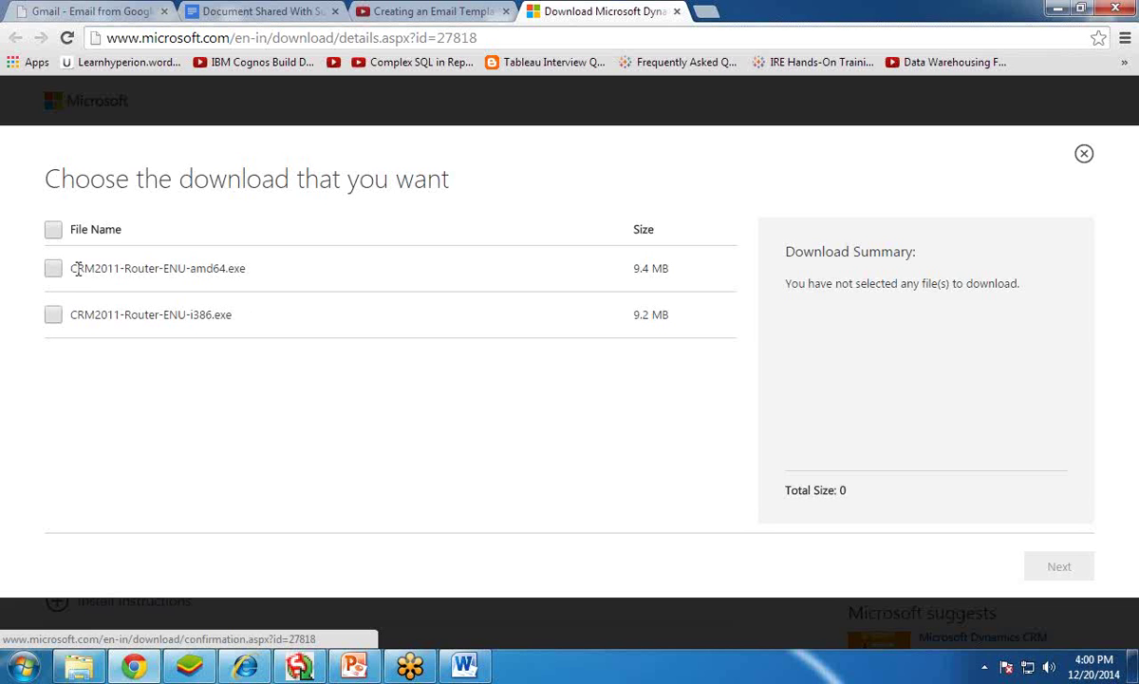
- Select only CRM2011-Router-ENU-i386.exe (9.2 MB) and begin its download
click(53, 315)
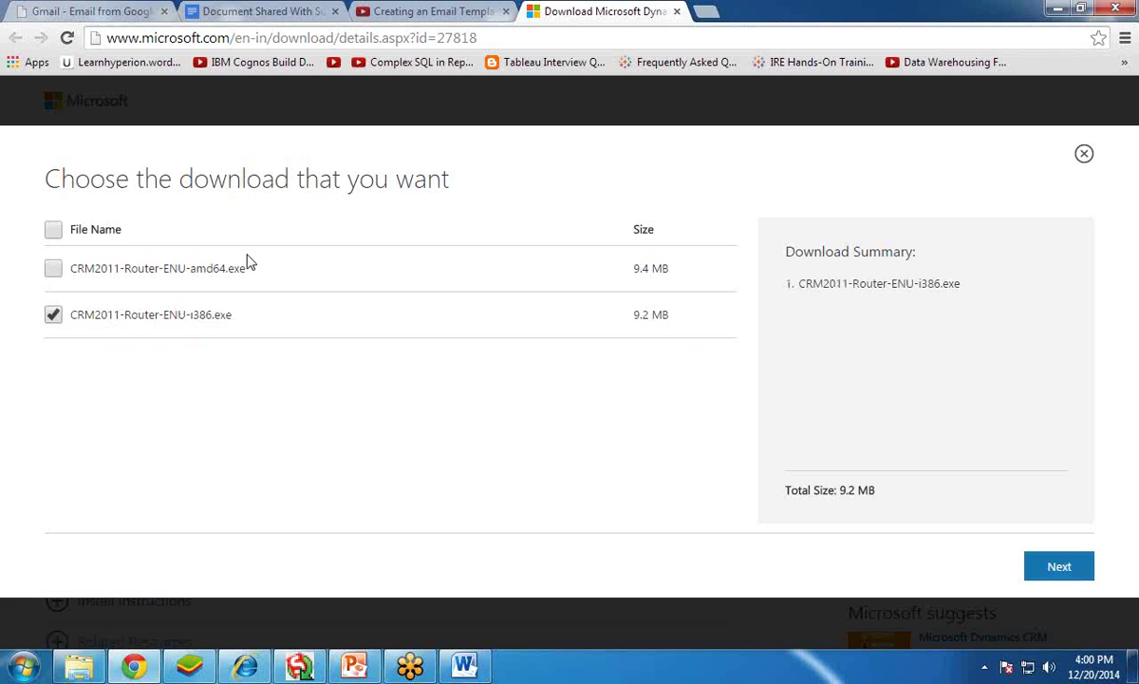
click(53, 269)
click(53, 315)
click(53, 269)
click(54, 317)
click(986, 566)
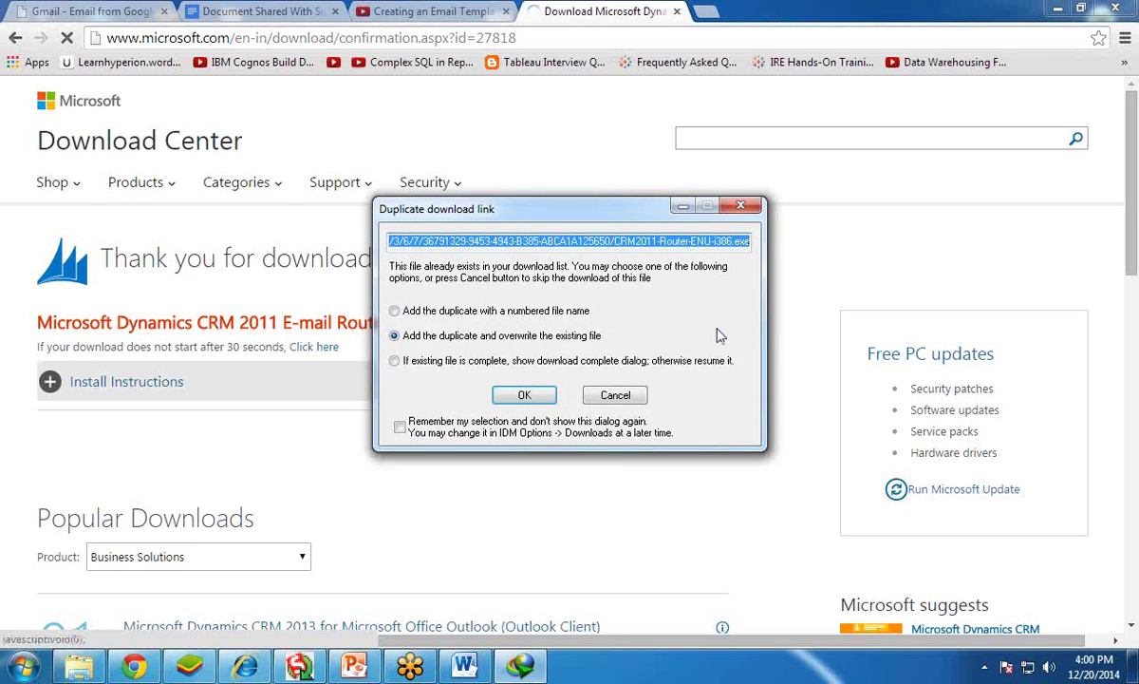
- Dismiss IDM's duplicate-download prompt and switch to the Dynamic CRM Soft folder in Explorer
click(395, 313)
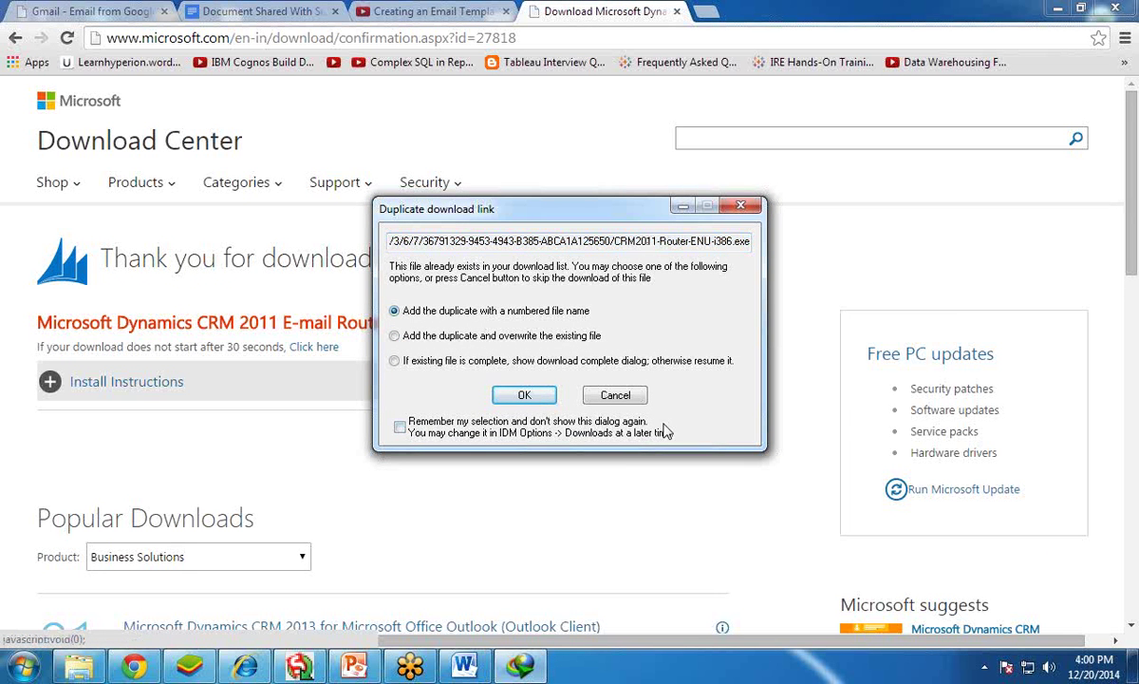
click(622, 397)
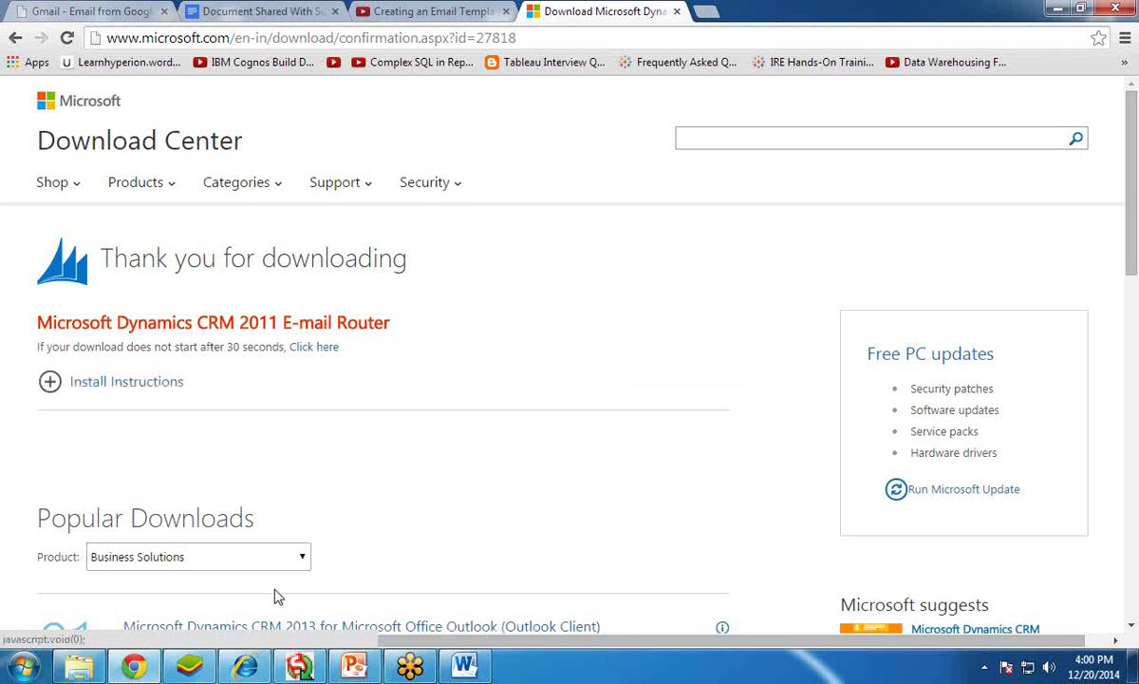
click(79, 665)
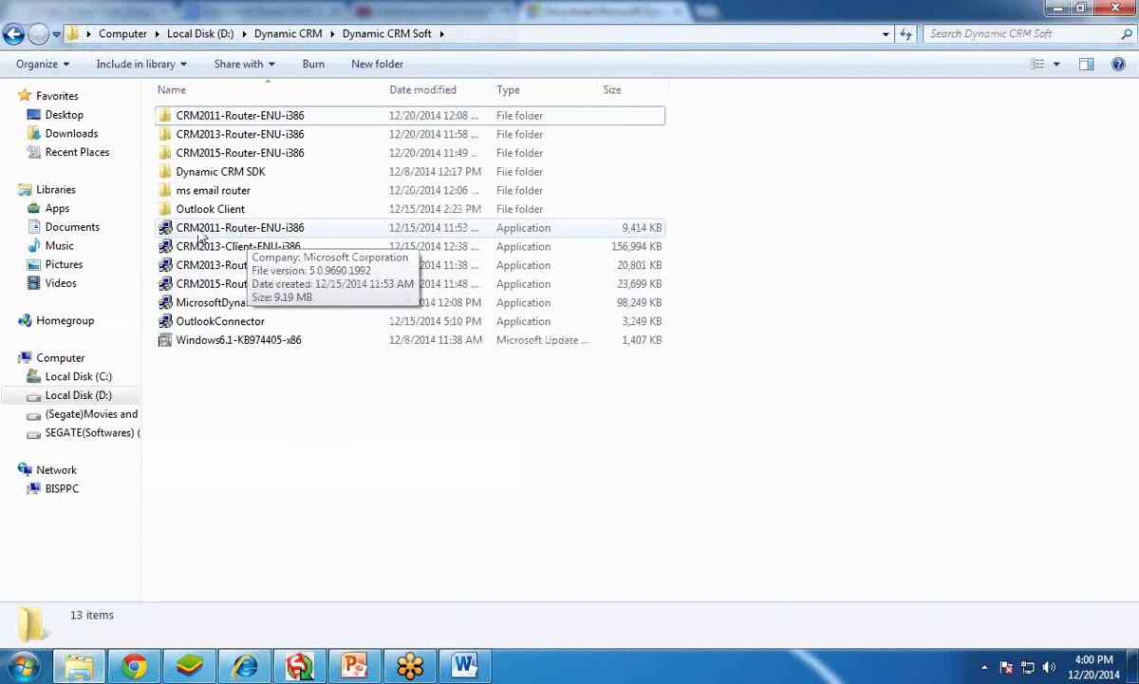
- Extract the CRM2011-Router-ENU-i386 package, open its folder, and launch setupemailrouter
double_click(271, 228)
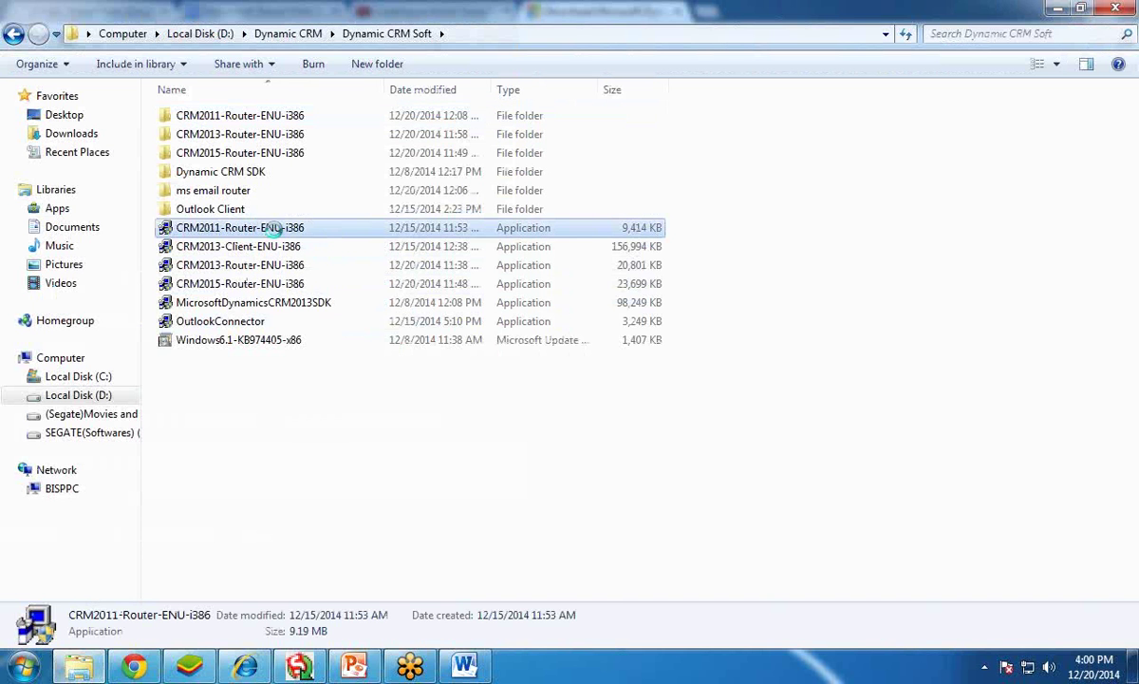
right_click(274, 228)
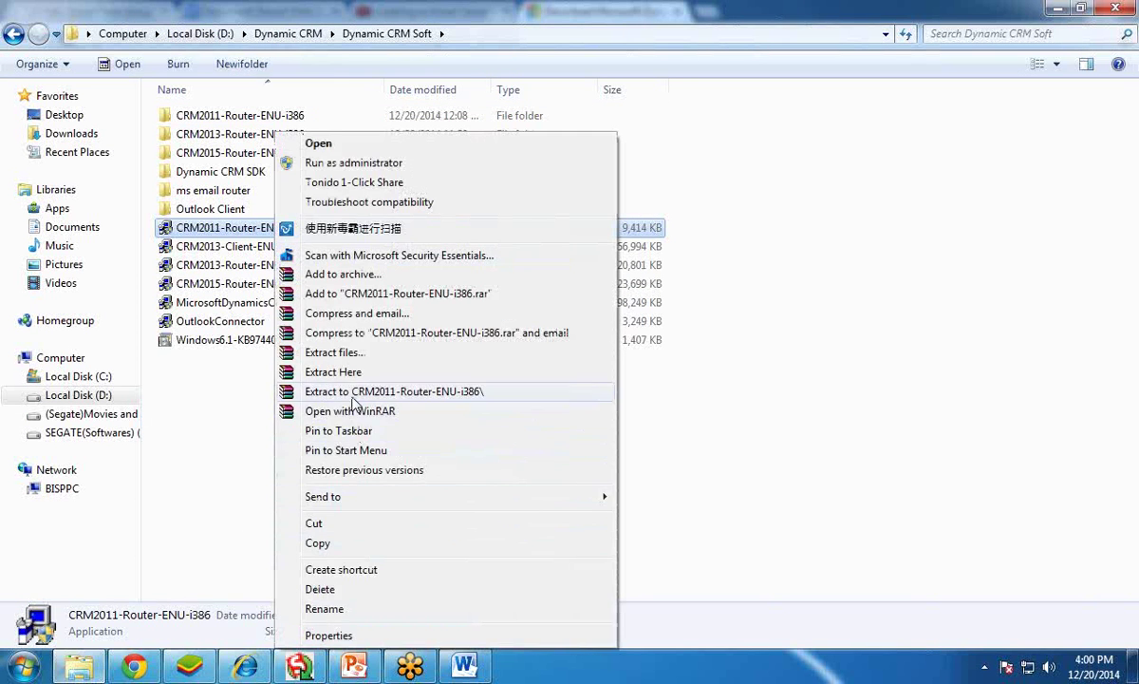
click(201, 403)
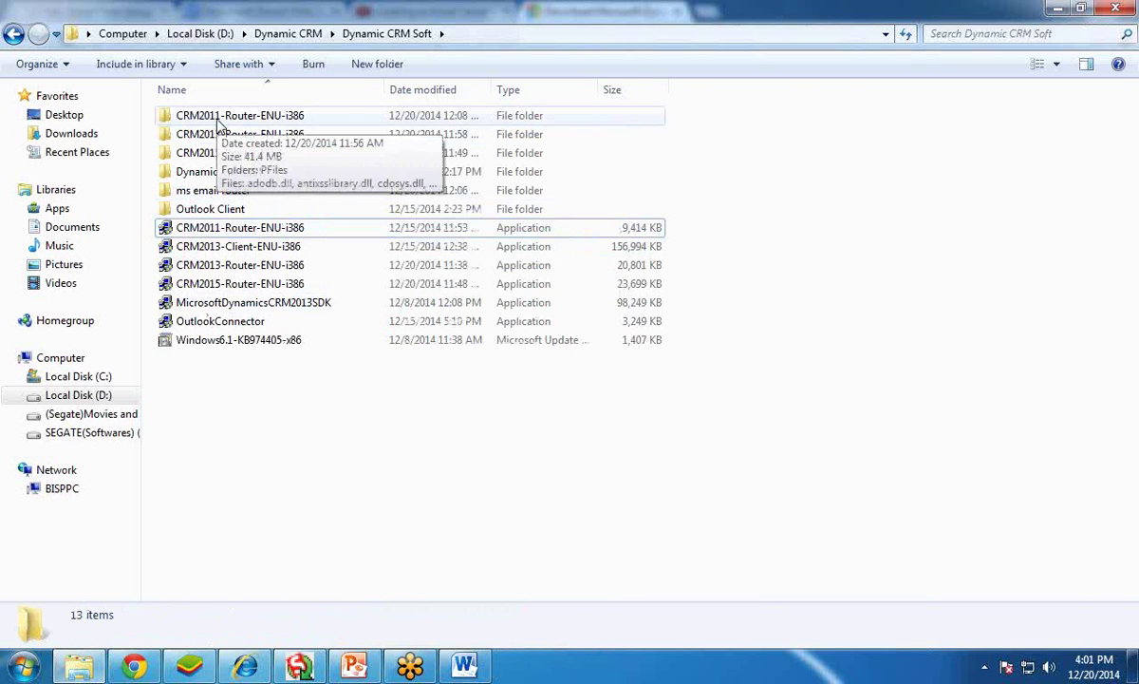
double_click(217, 116)
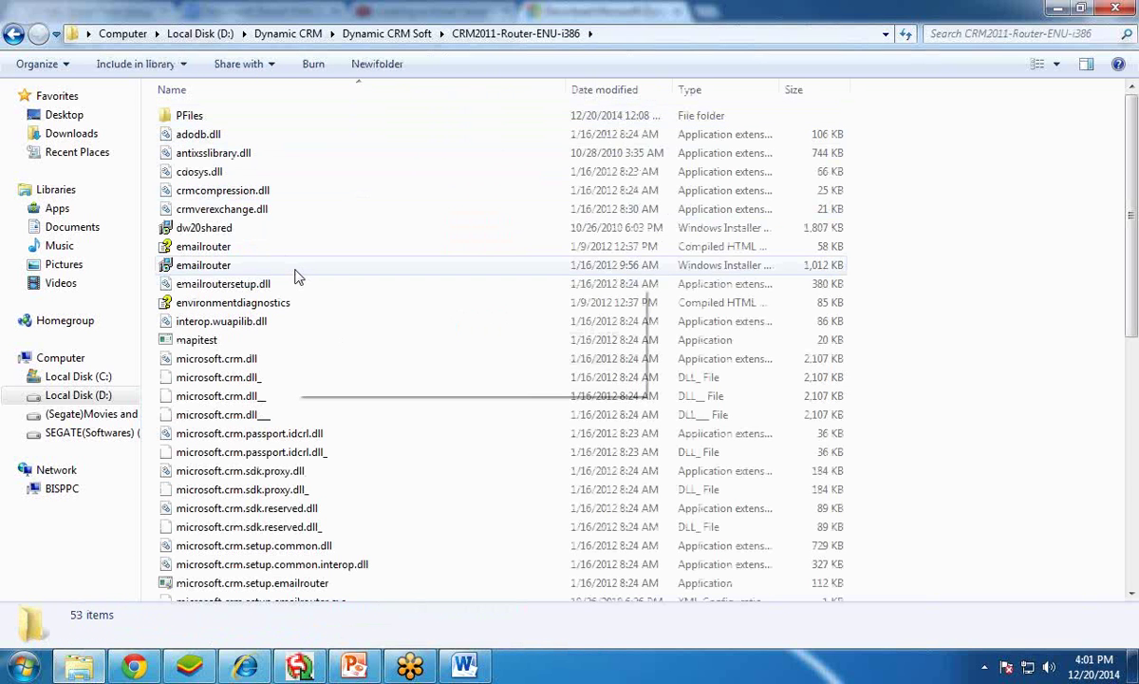
scroll(294, 275, down, 9)
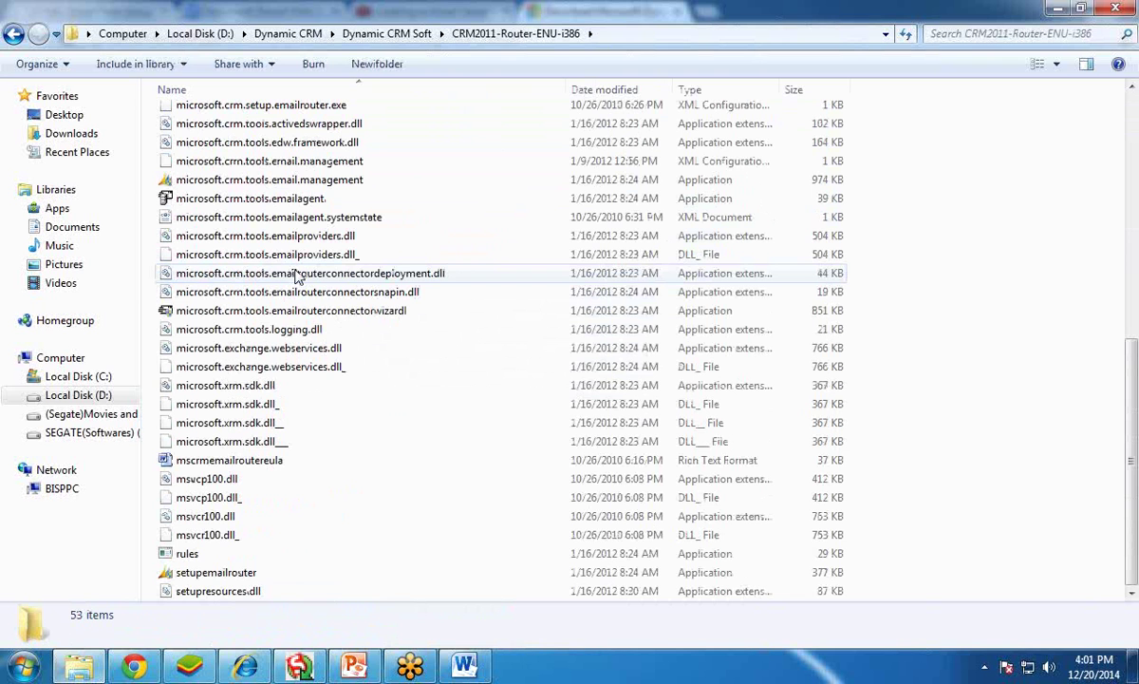
double_click(222, 574)
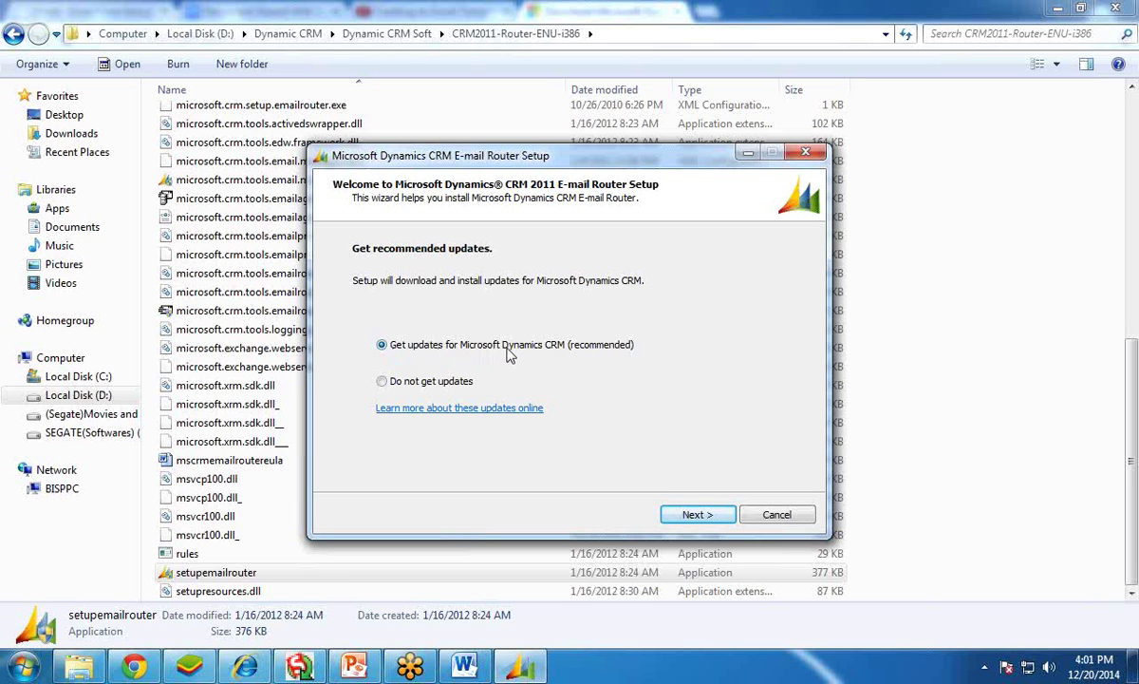
- Download the recommended updates and accept the E-mail Router license agreement
click(690, 514)
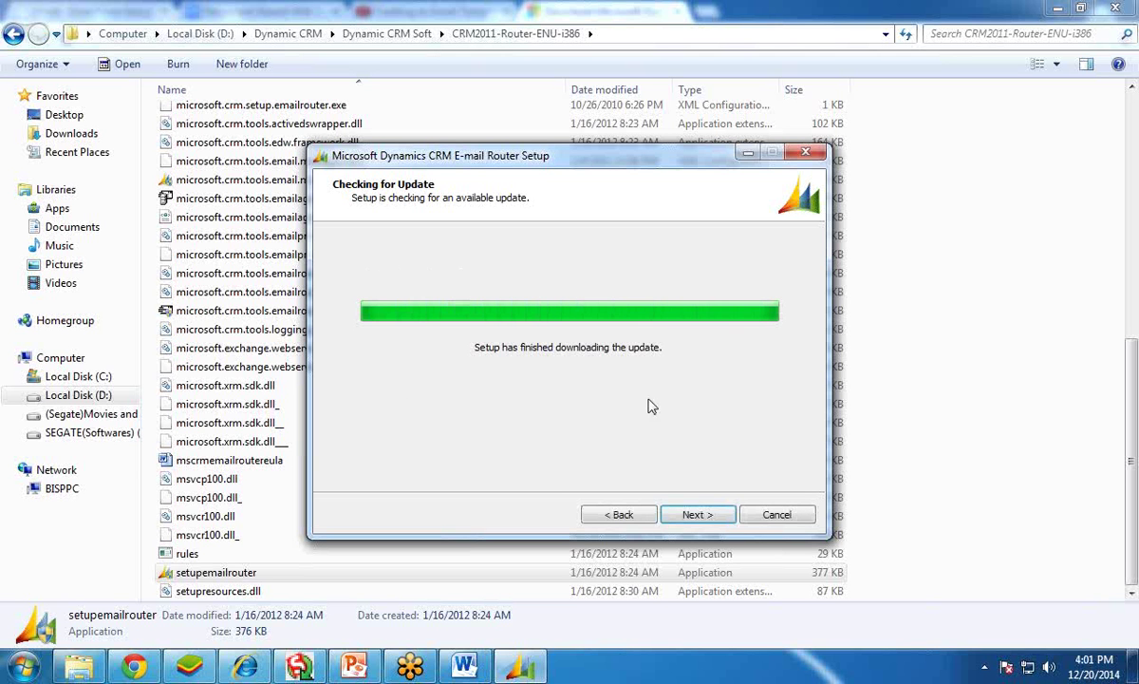
click(706, 522)
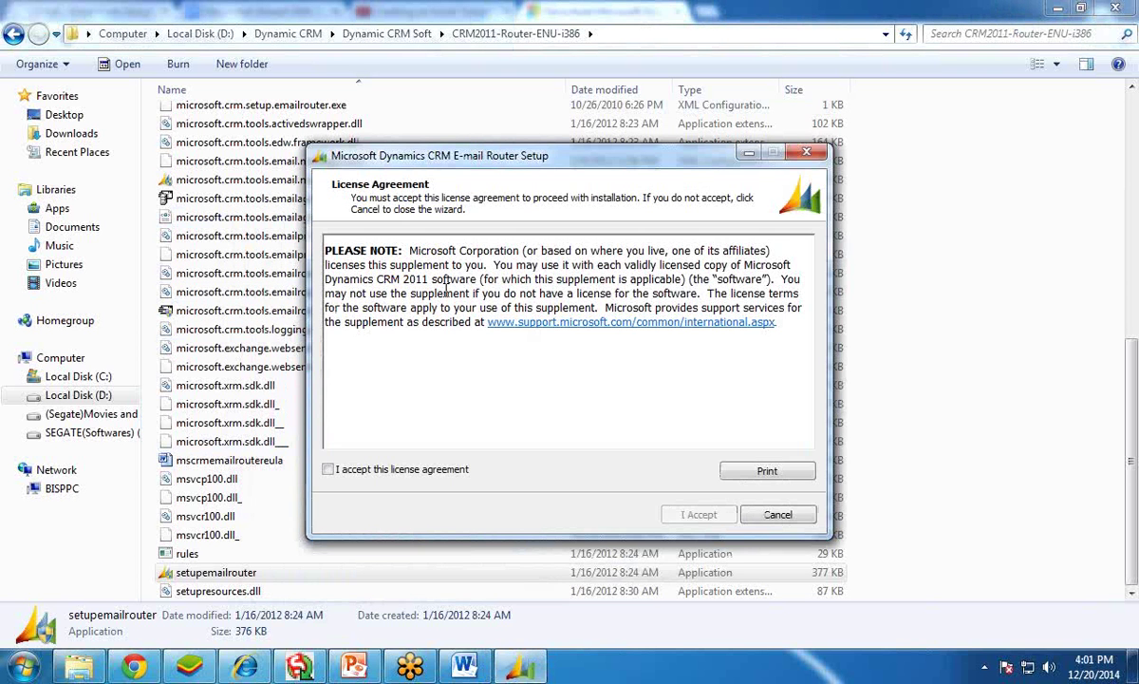
click(329, 469)
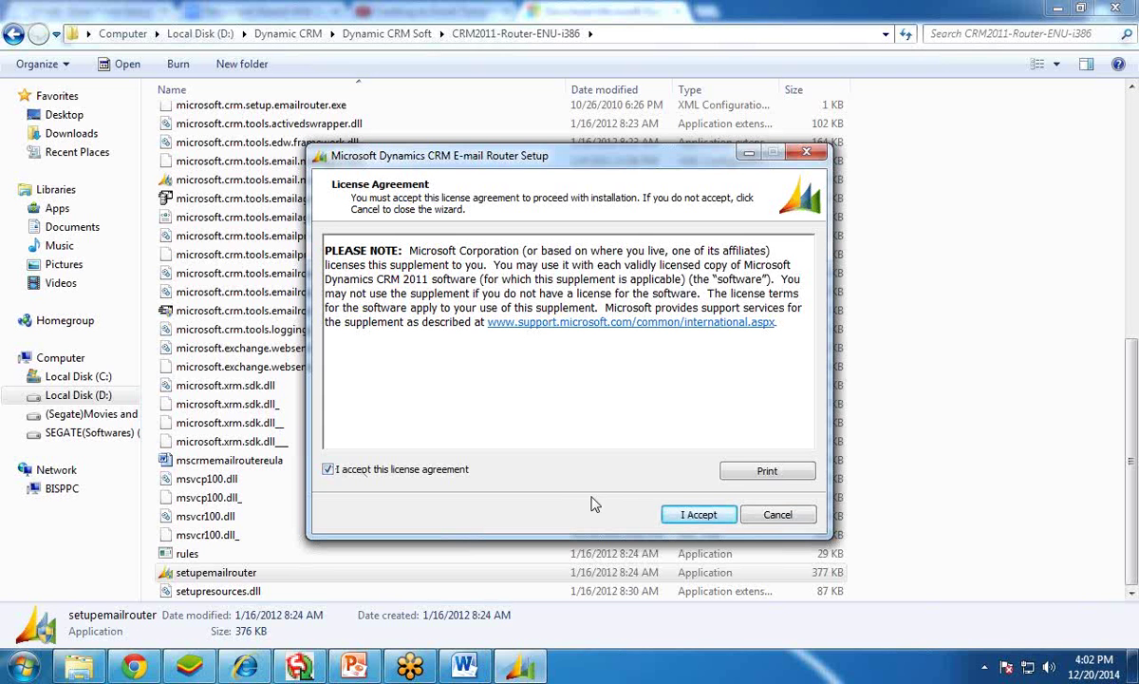
click(697, 515)
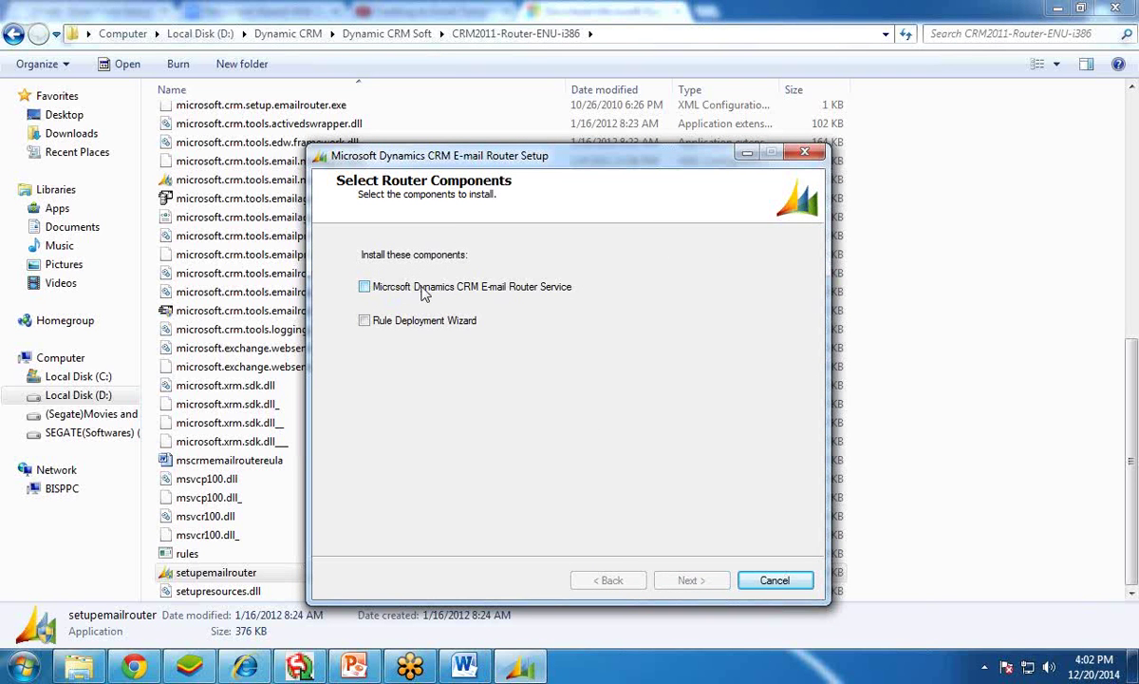
- Select the E-mail Router Service and Rule Deployment Wizard components, keeping the default install path
click(366, 288)
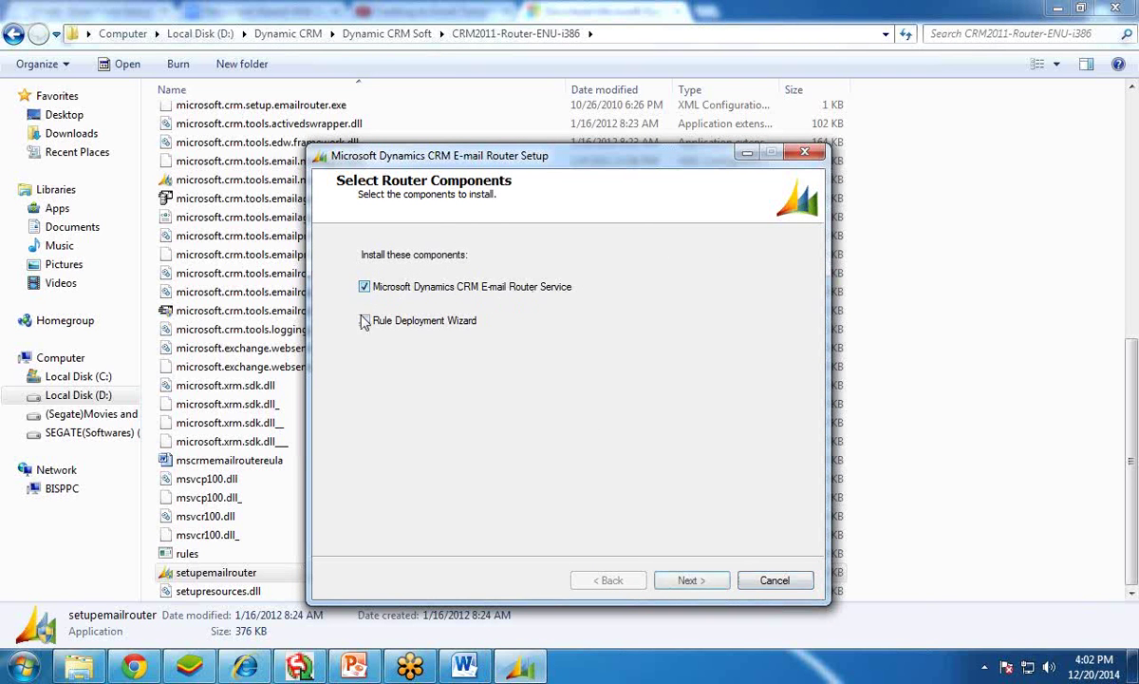
click(365, 320)
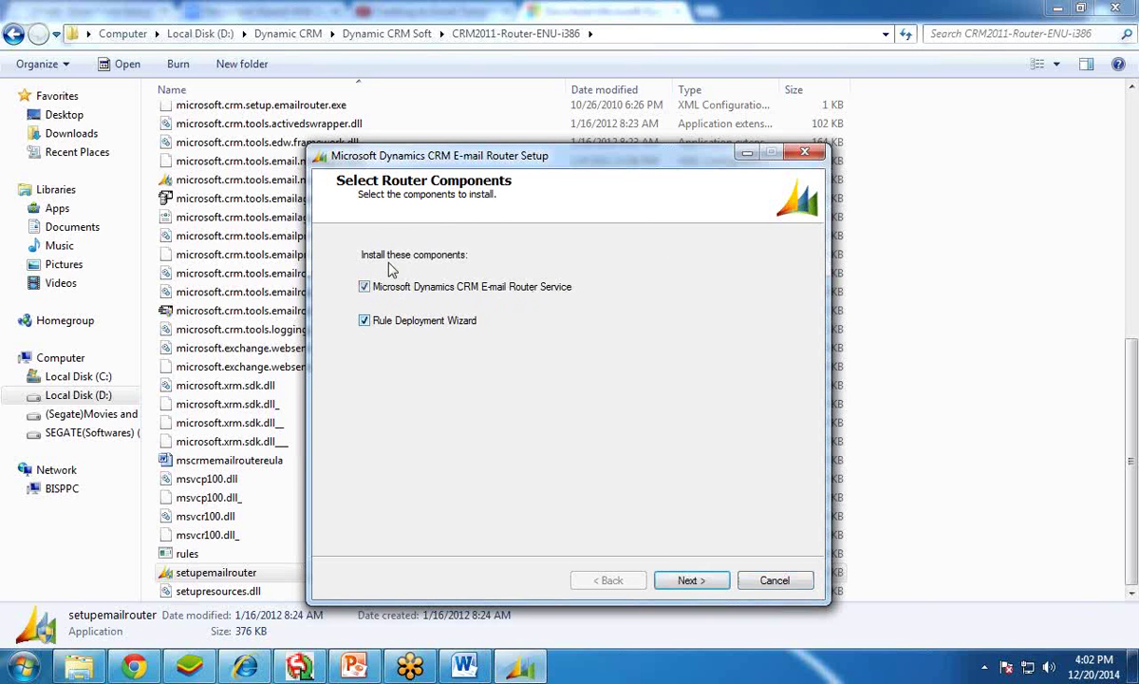
click(691, 580)
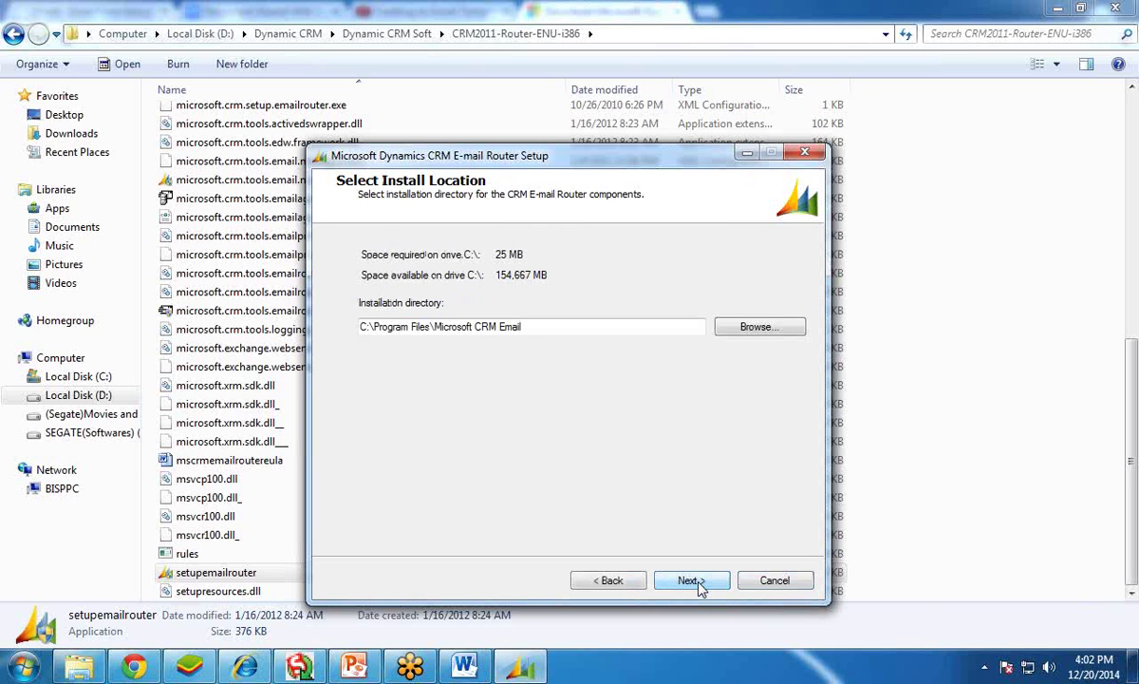
drag(546, 326, 373, 375)
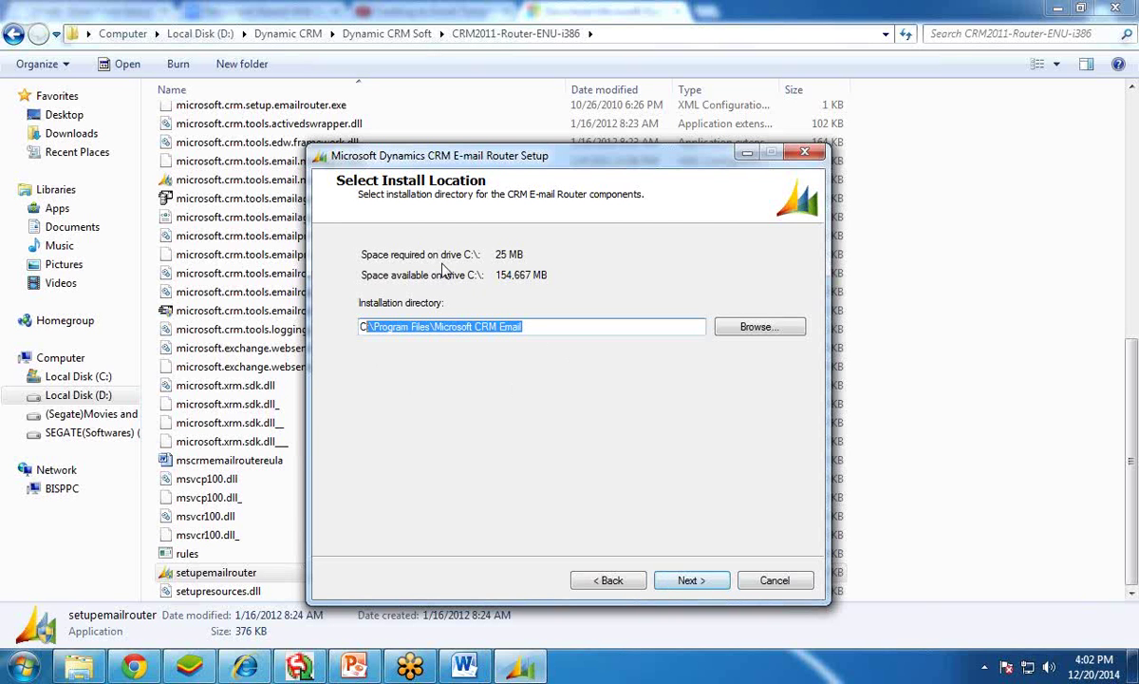
click(571, 326)
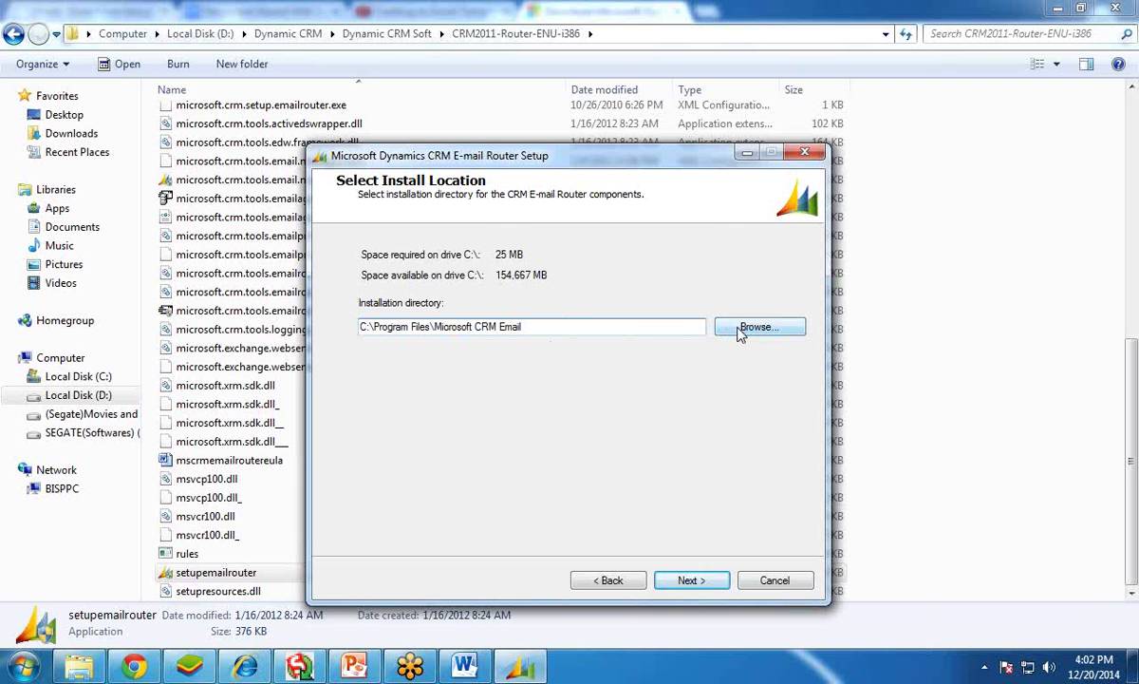
click(696, 581)
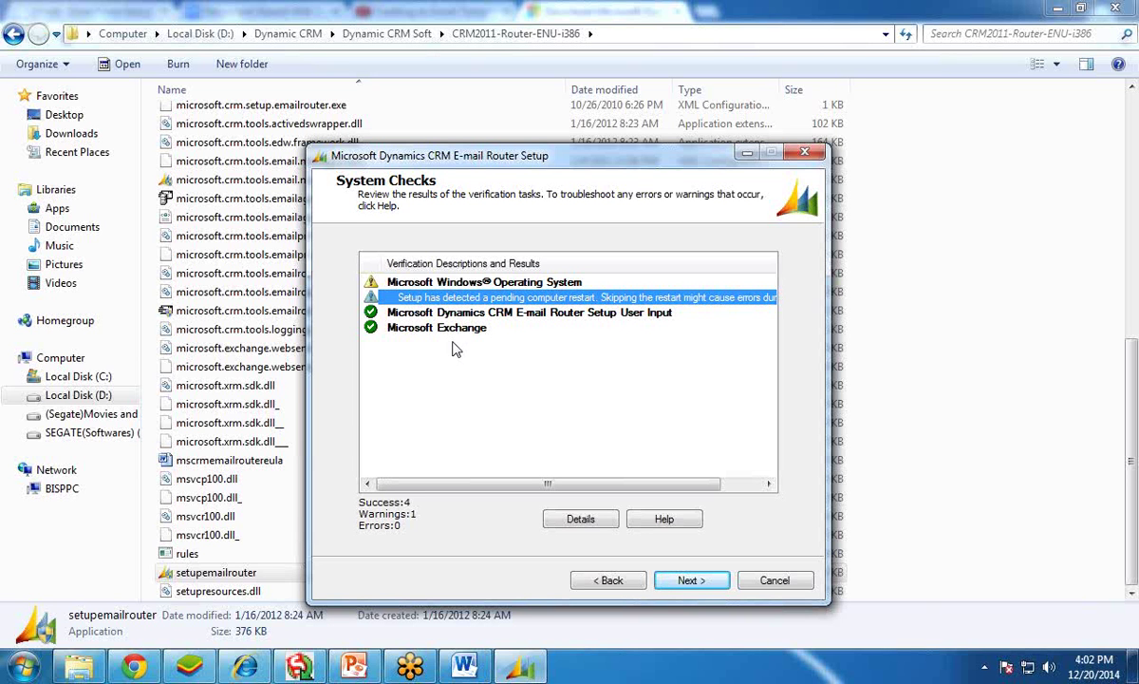
- Pass the system checks, install the router components, and close the finished setup
click(688, 581)
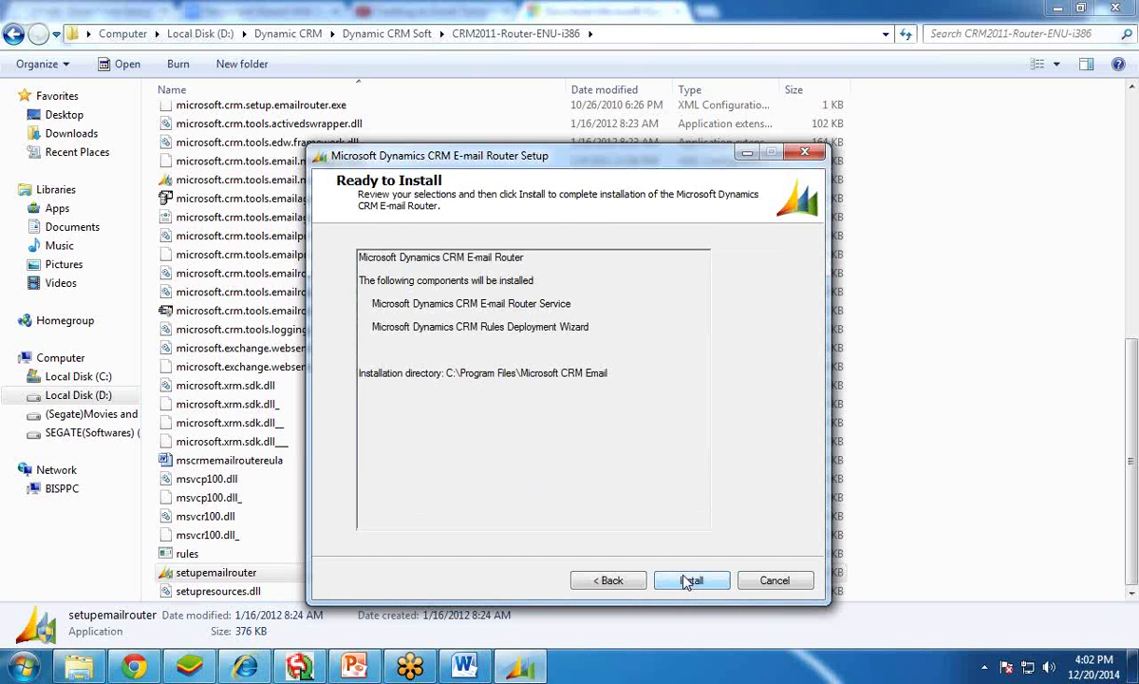
click(688, 582)
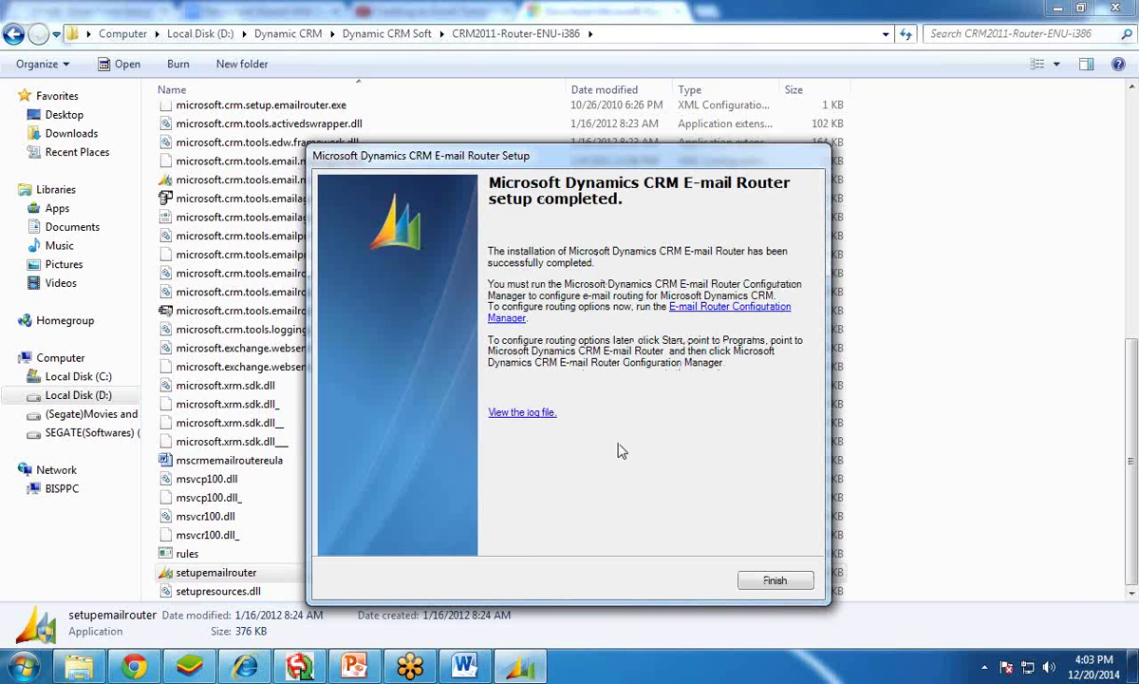
click(775, 582)
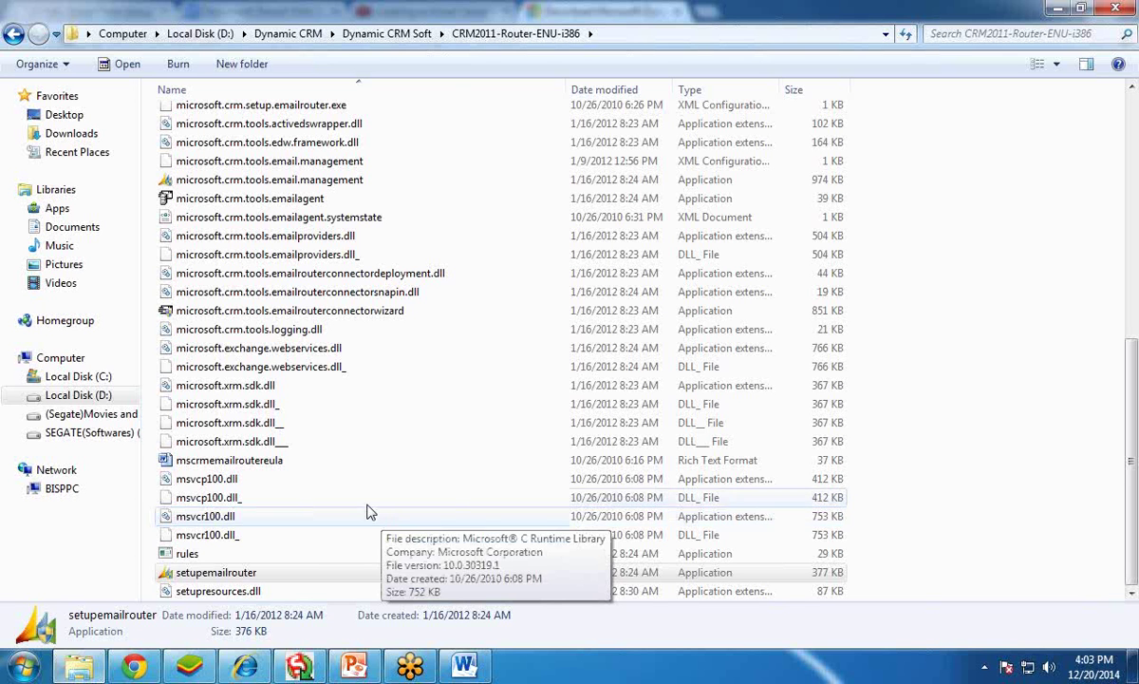
- Bring up Dynamics CRM in Internet Explorer and load the Settings area, retrying the request
mouse_move(254, 672)
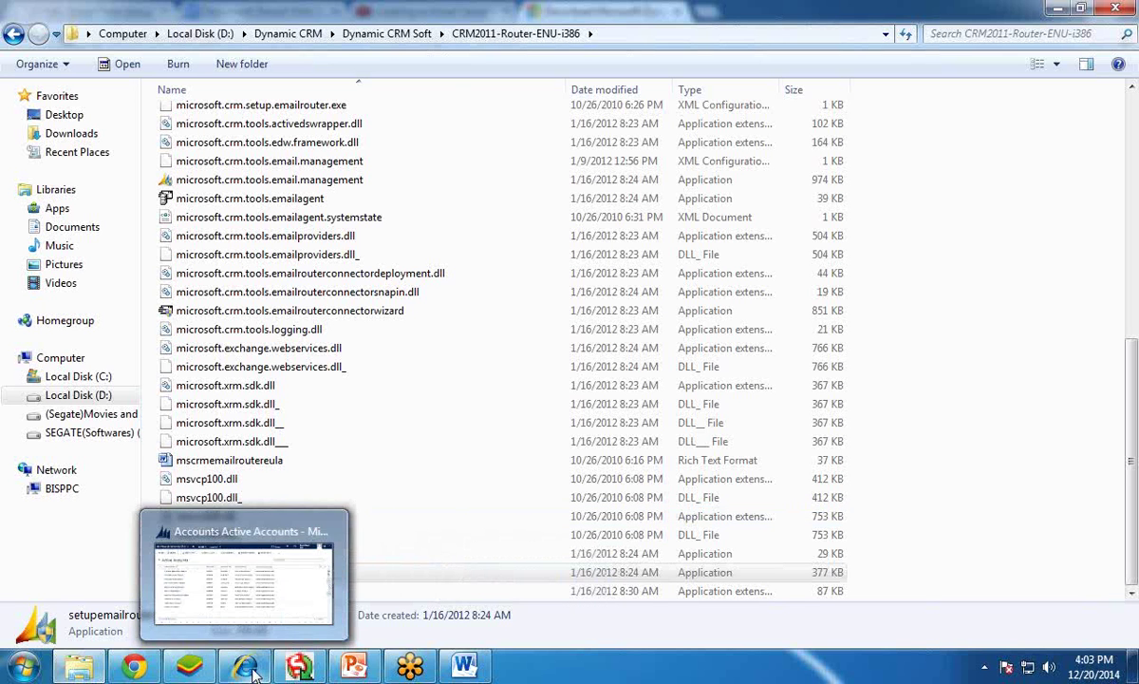
click(242, 607)
click(285, 140)
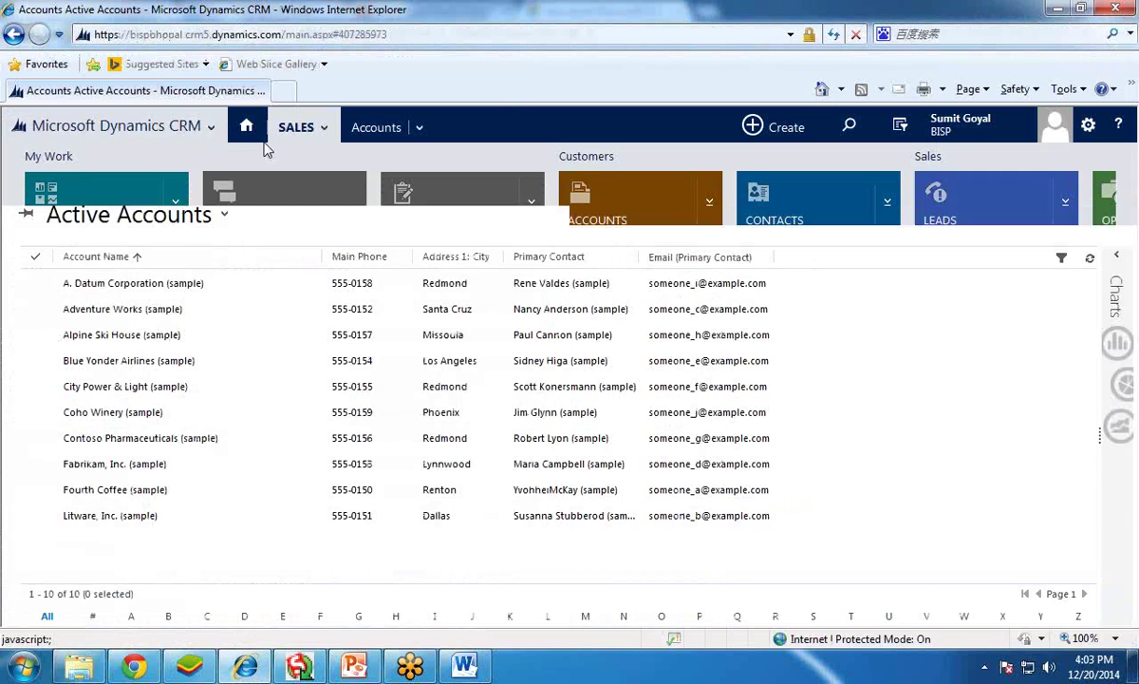
click(88, 539)
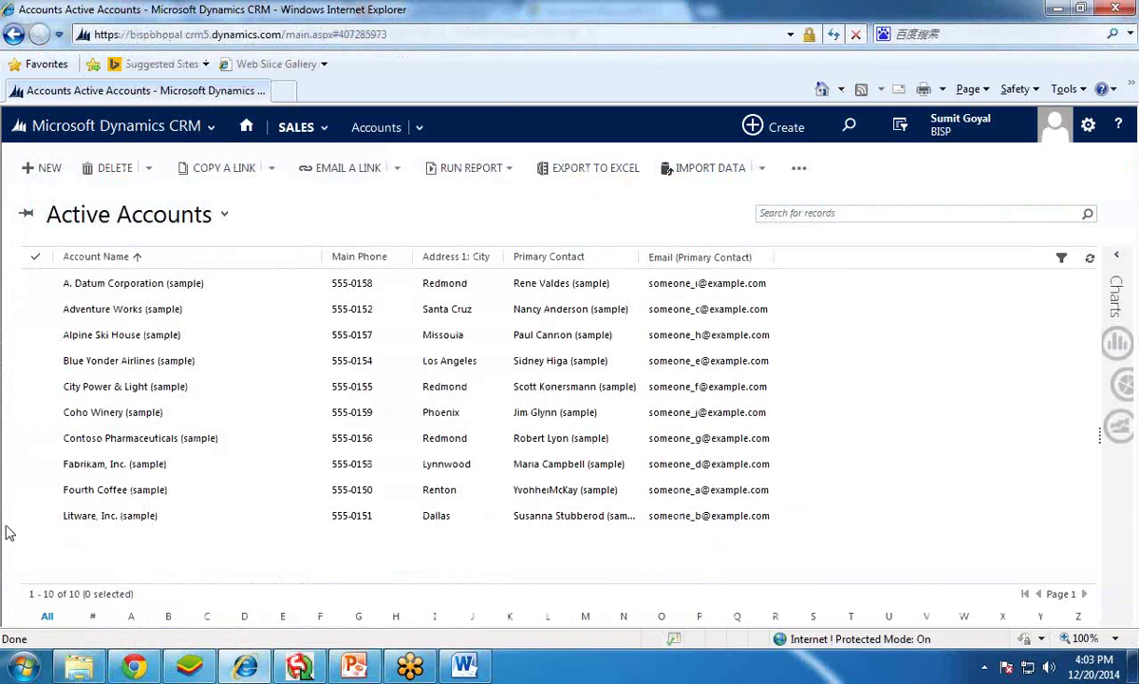
click(183, 135)
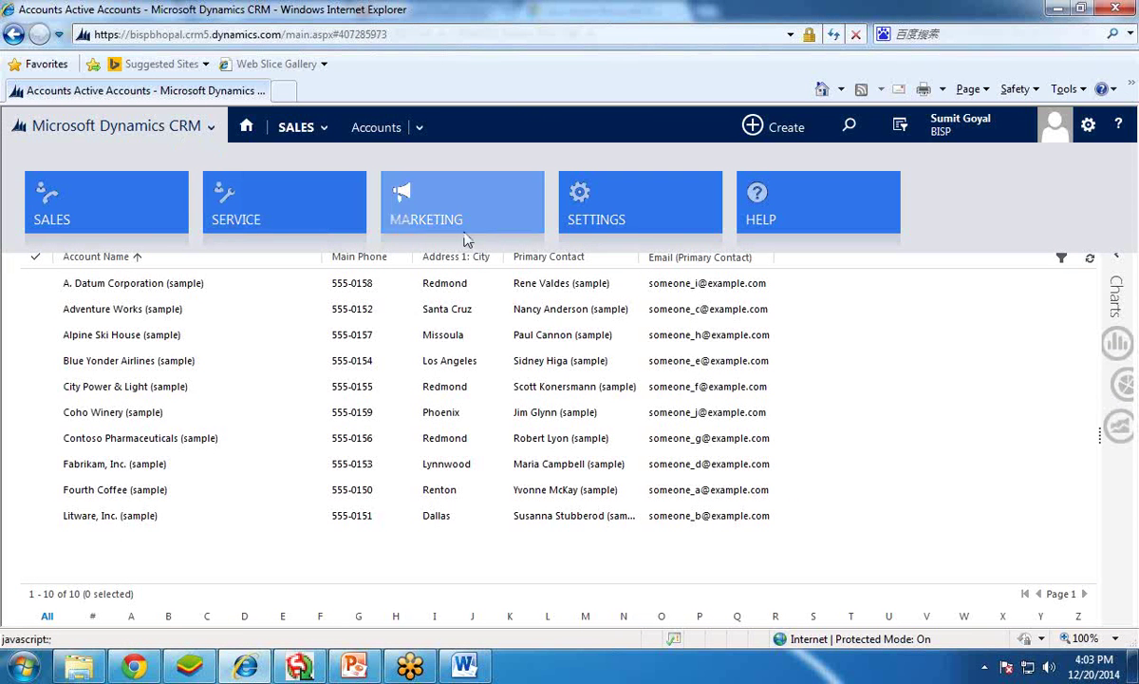
click(615, 211)
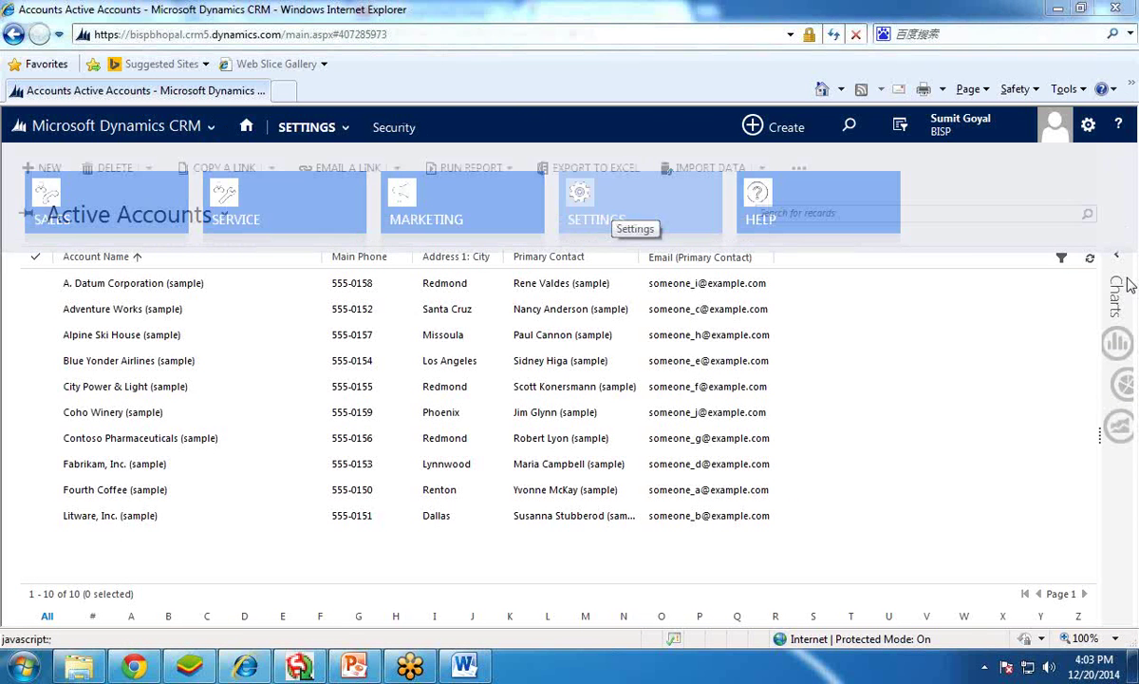
click(698, 220)
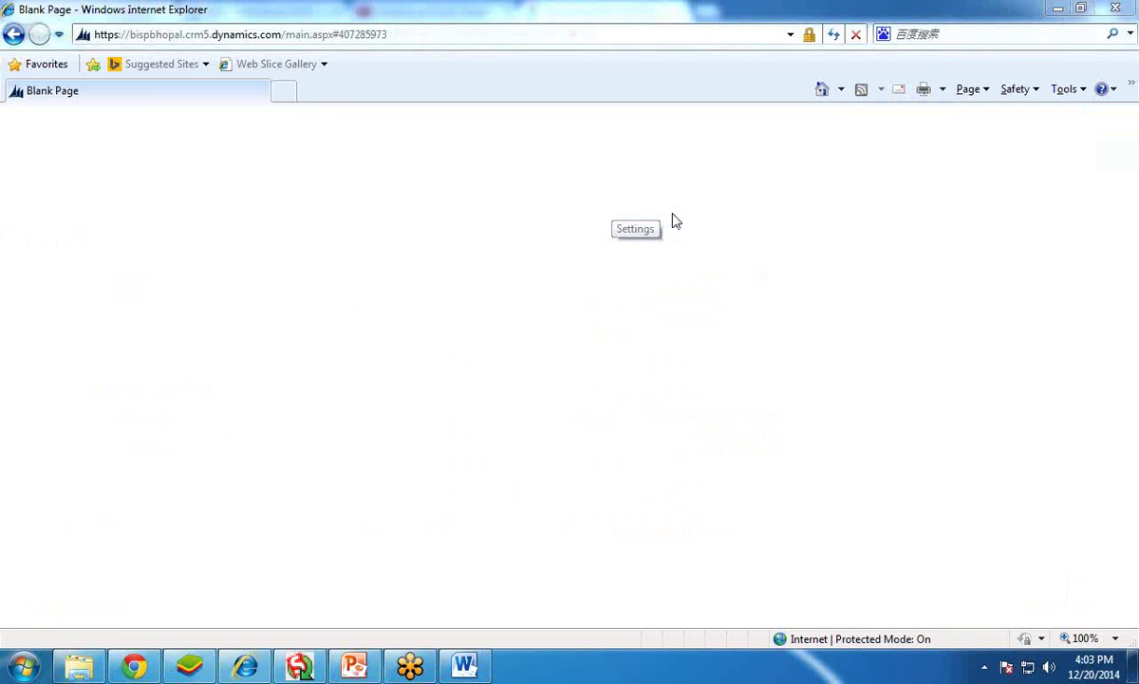
click(629, 419)
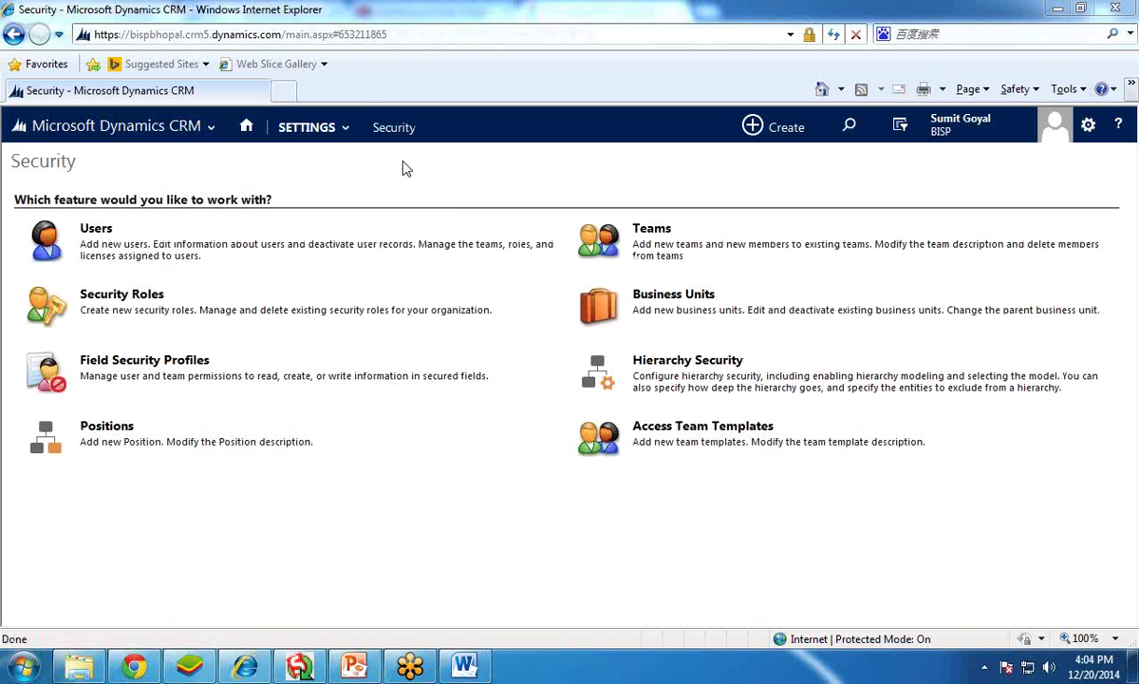
- Navigate Settings > System > Security > Users to list the enabled users
click(334, 131)
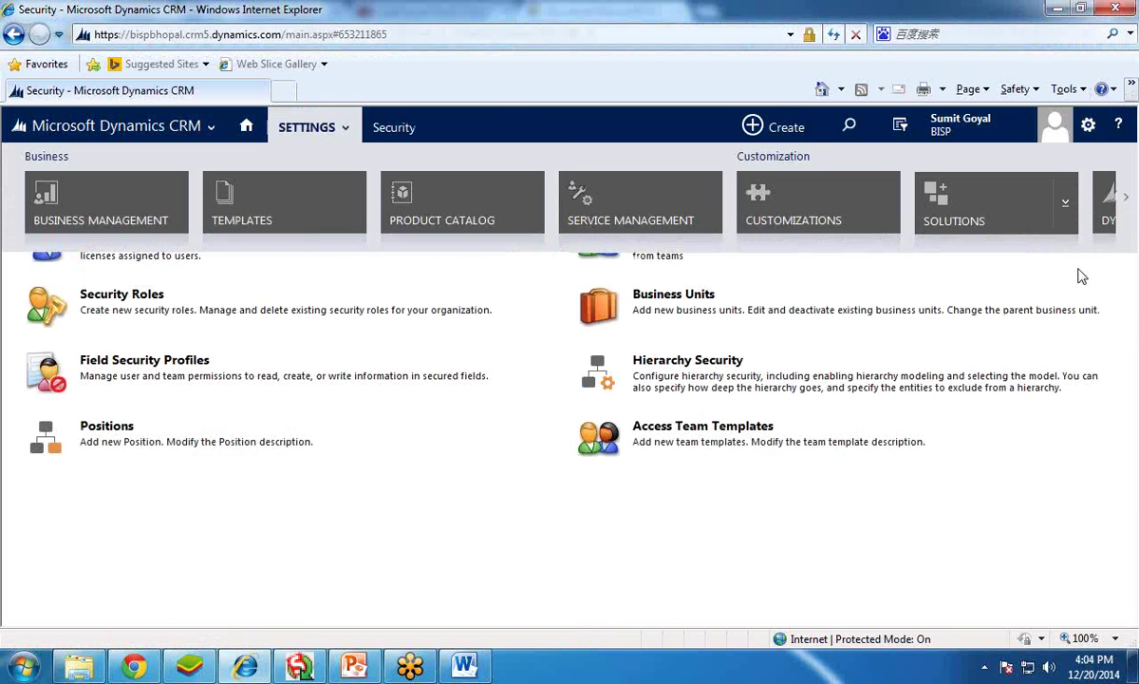
click(1128, 203)
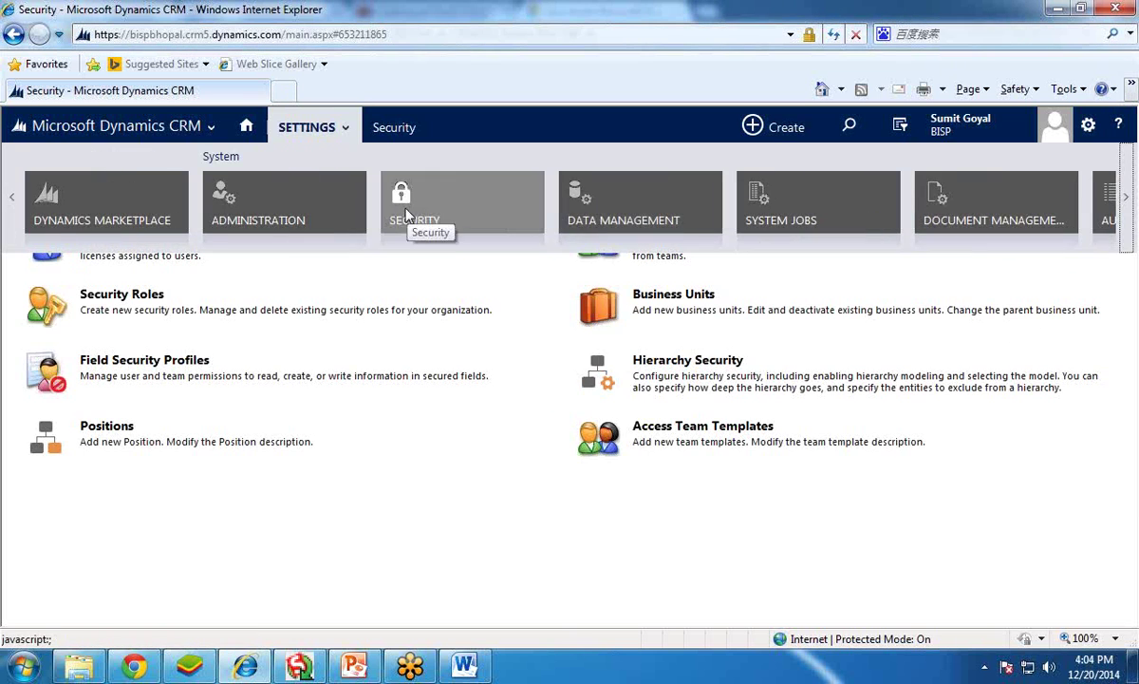
click(426, 202)
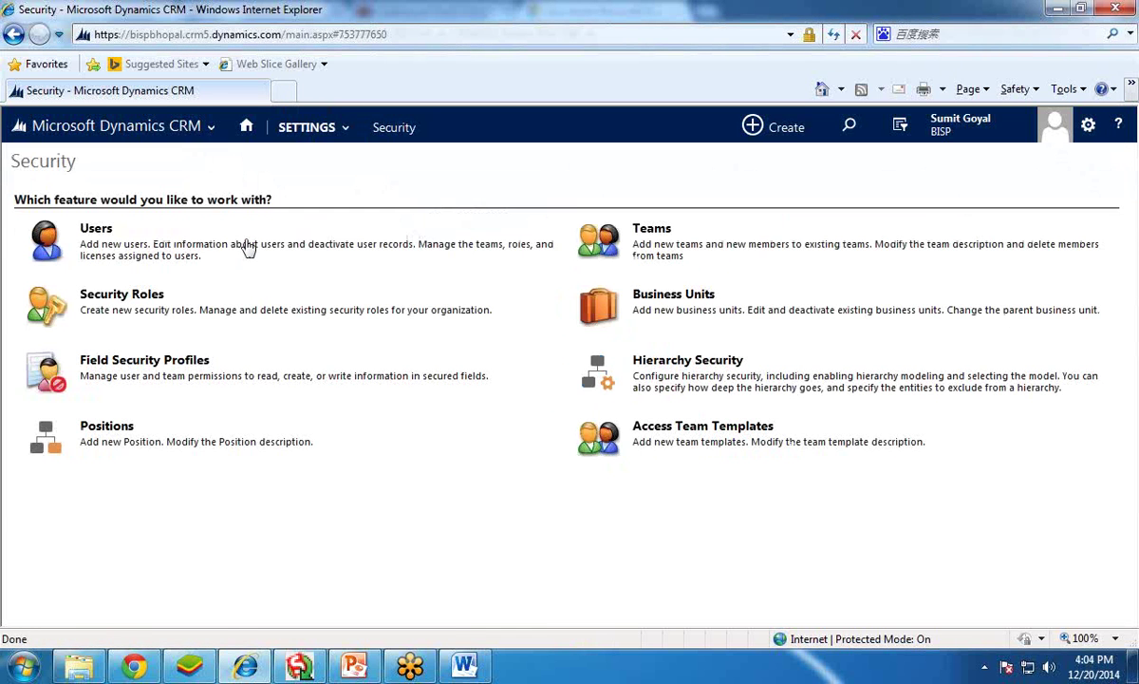
click(91, 231)
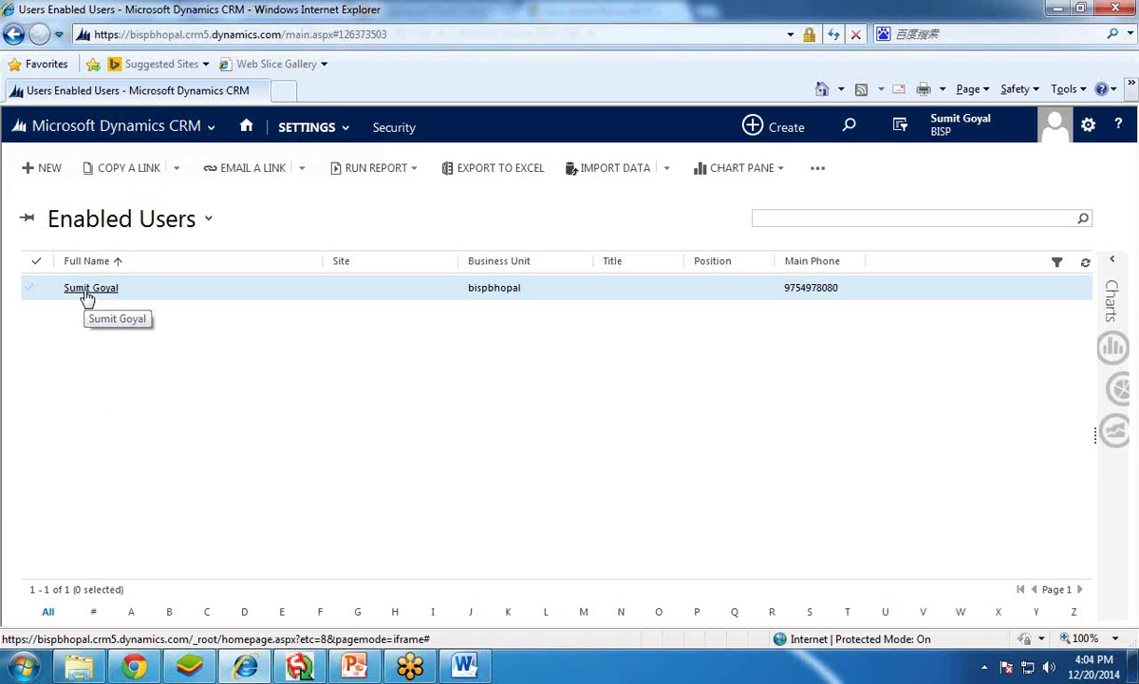
- Open the enabled user's record and scroll to the E-mail Access Configuration mailbox field
click(86, 293)
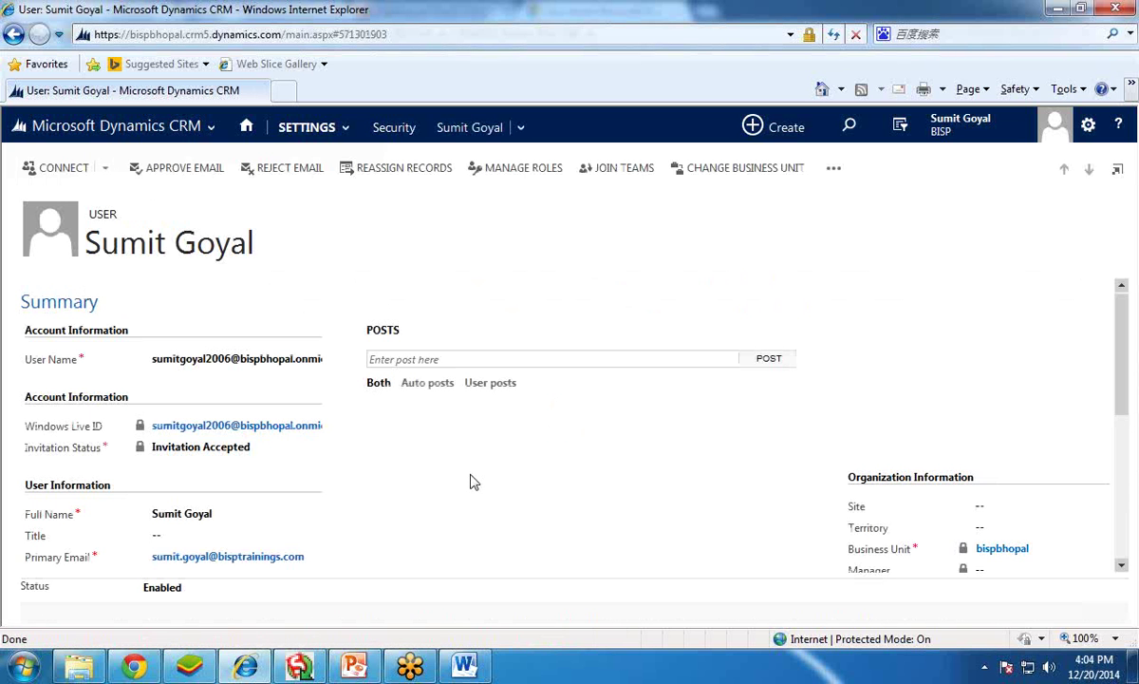
scroll(474, 482, down, 5)
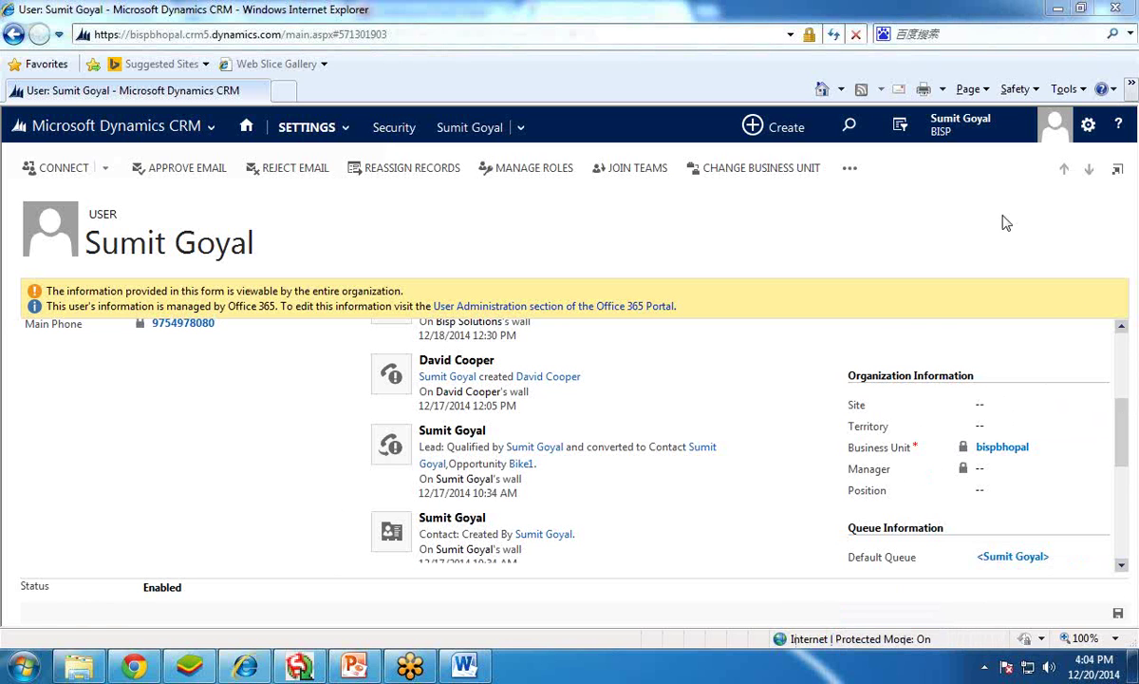
scroll(881, 304, down, 5)
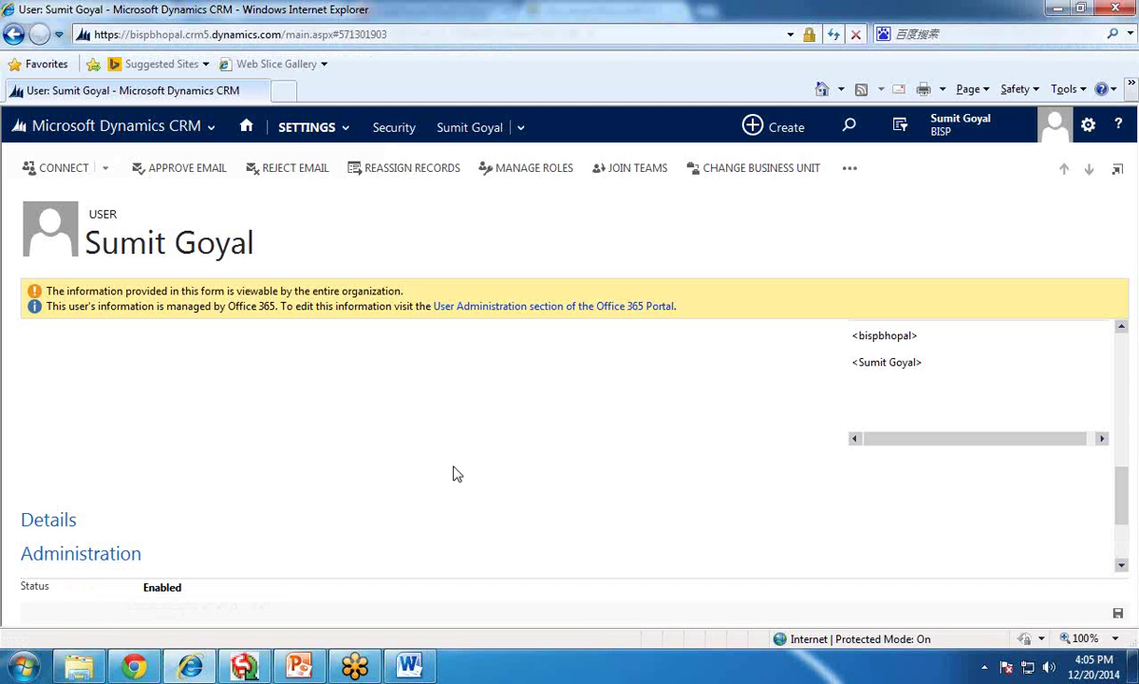
scroll(454, 474, down, 2)
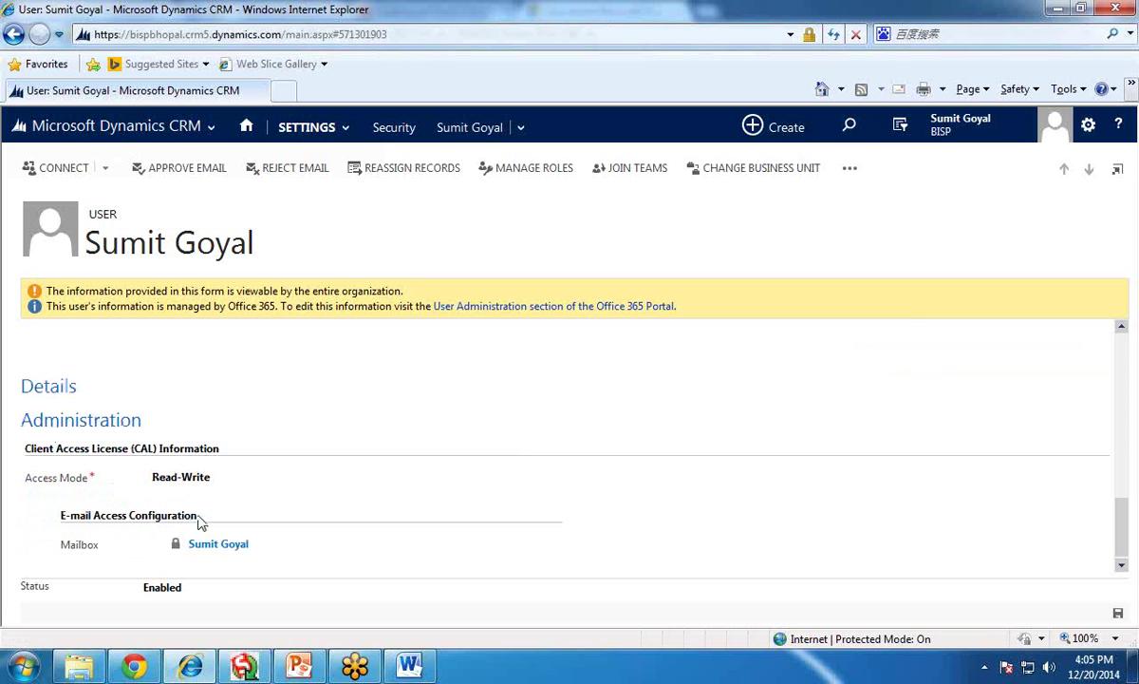
drag(200, 521, 48, 492)
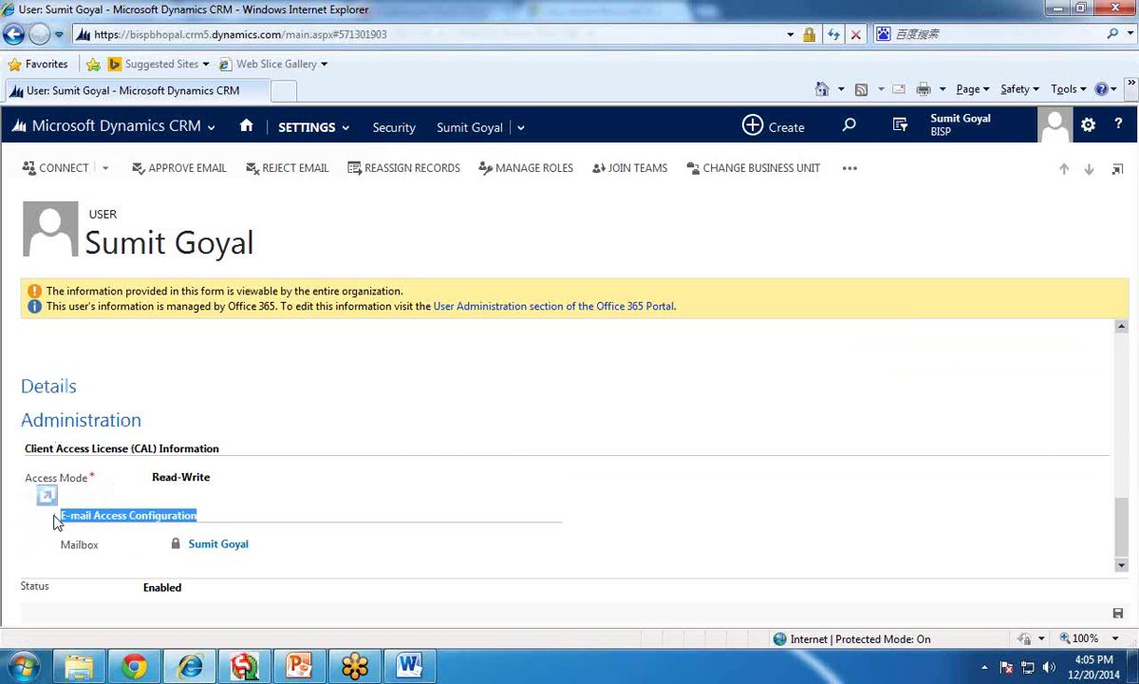
- Open the user's Mailbox record and review its Name and Email Address values
click(219, 552)
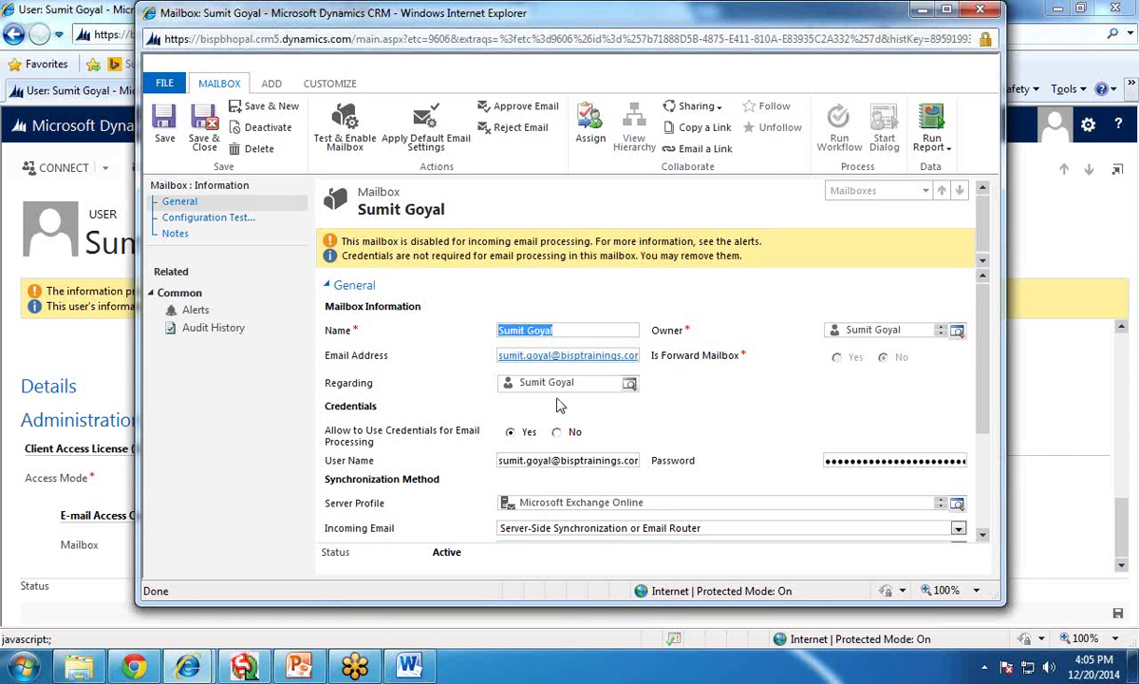
click(572, 330)
drag(560, 329, 500, 327)
drag(596, 358, 516, 361)
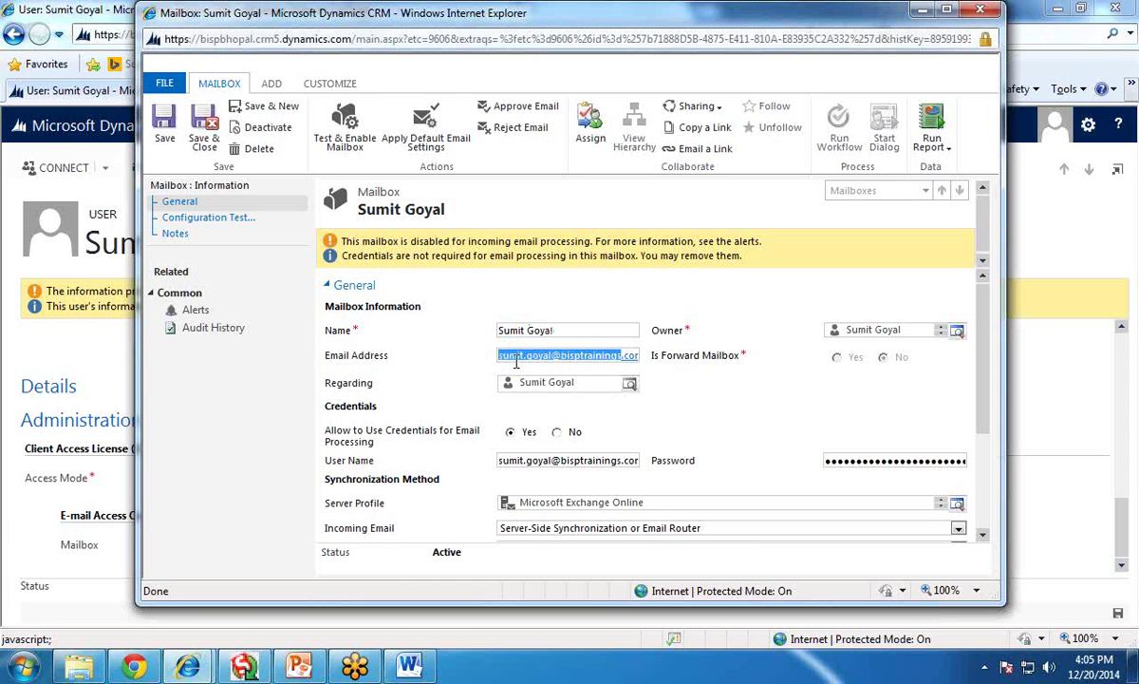
click(529, 356)
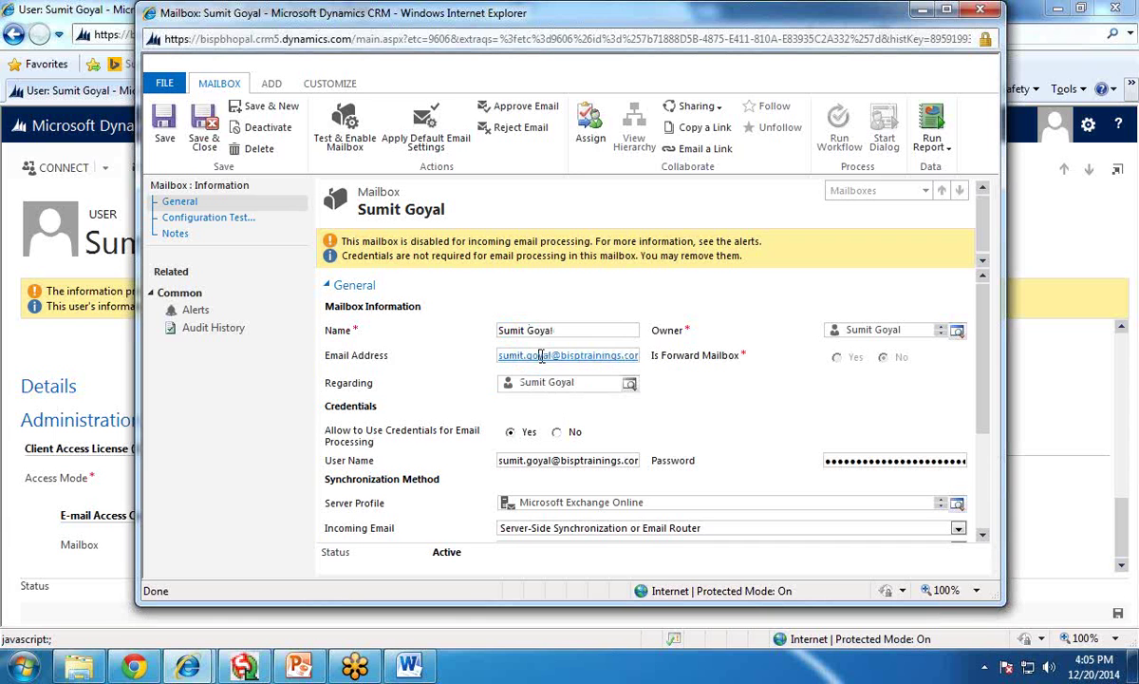
double_click(541, 356)
drag(628, 356, 508, 356)
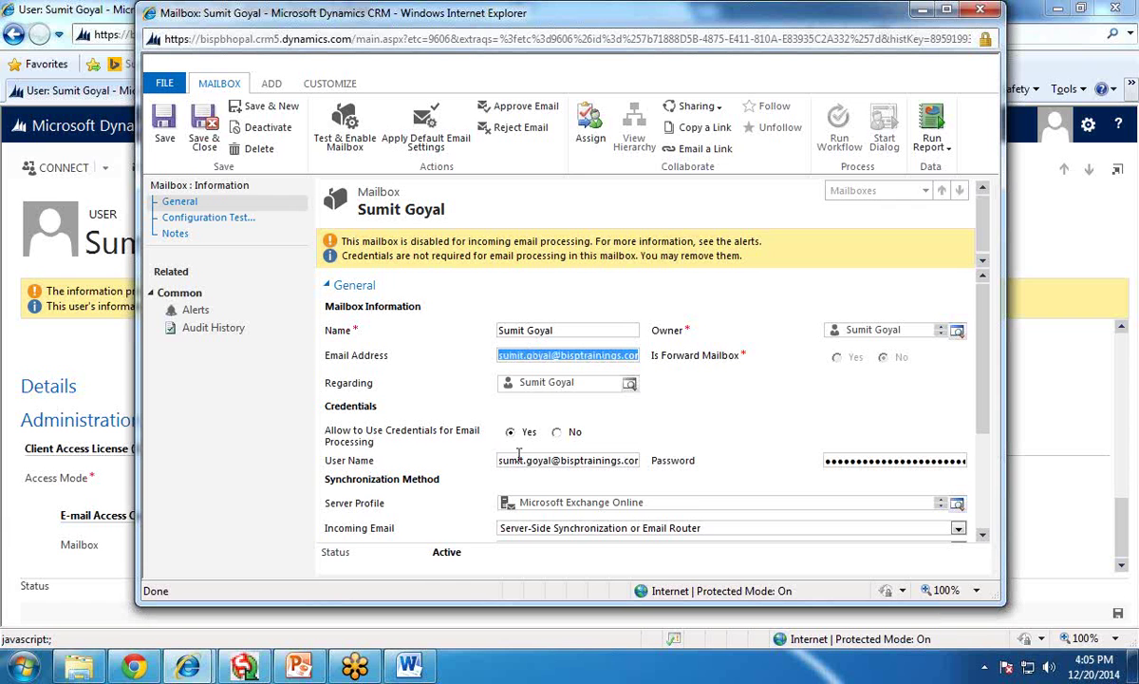
- Set Allow to Use Credentials to No, incoming email to Server-Side Synchronization or Email Router, appointments to Server-Side Synchronization
click(557, 432)
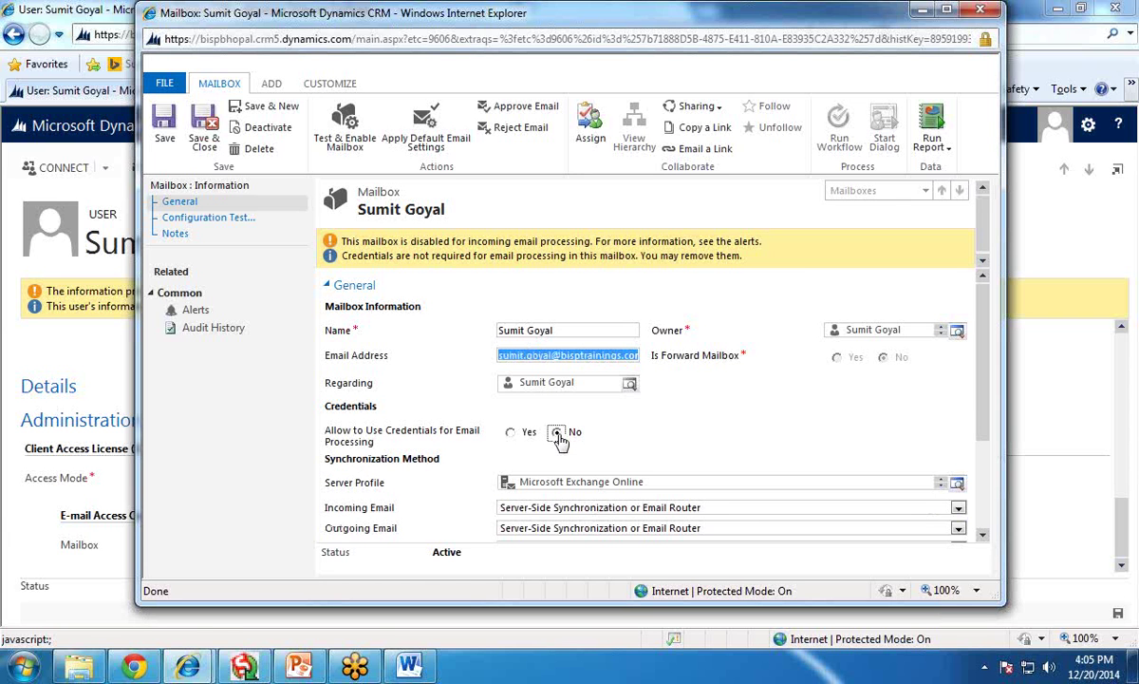
scroll(644, 433, down, 2)
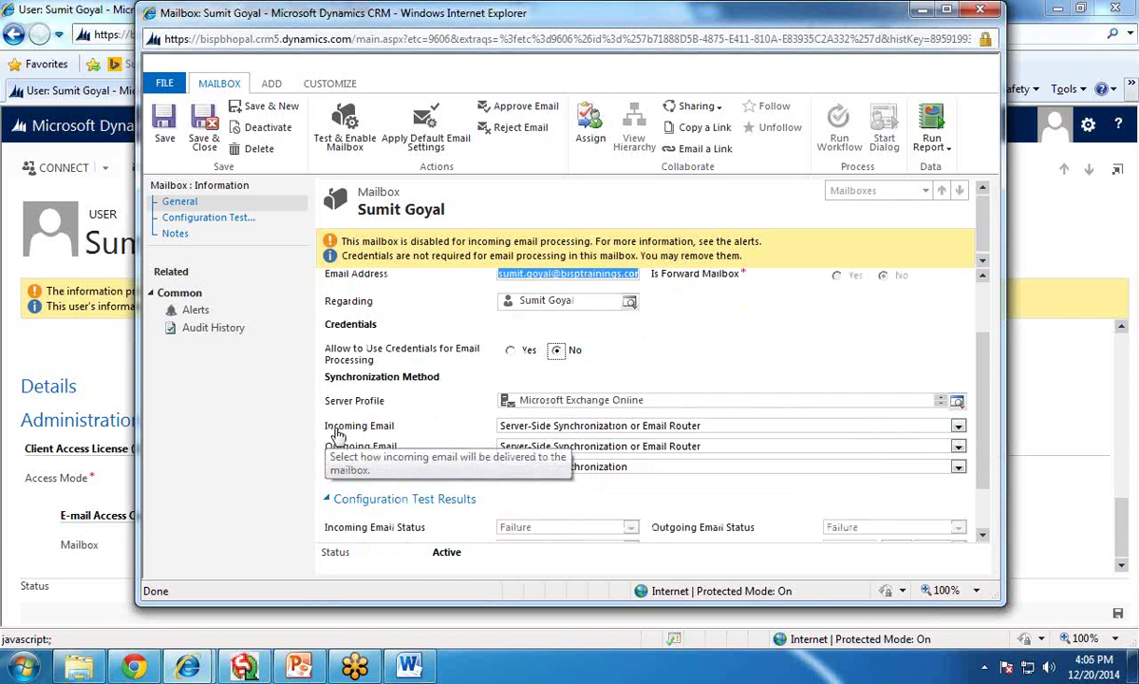
click(902, 425)
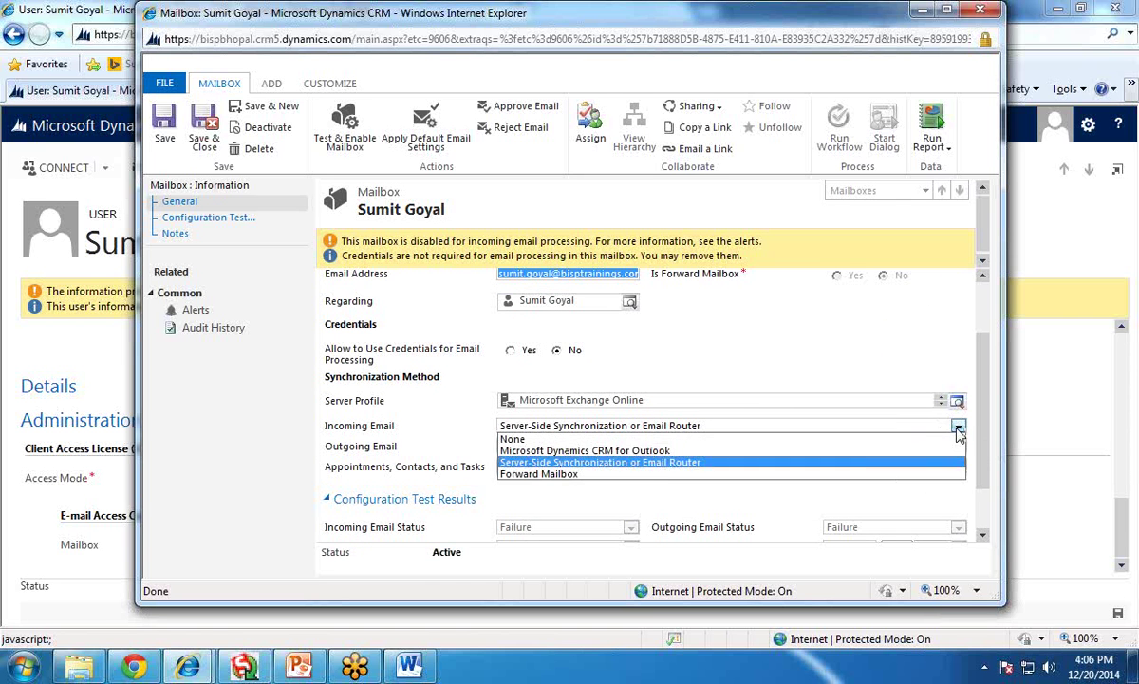
click(673, 465)
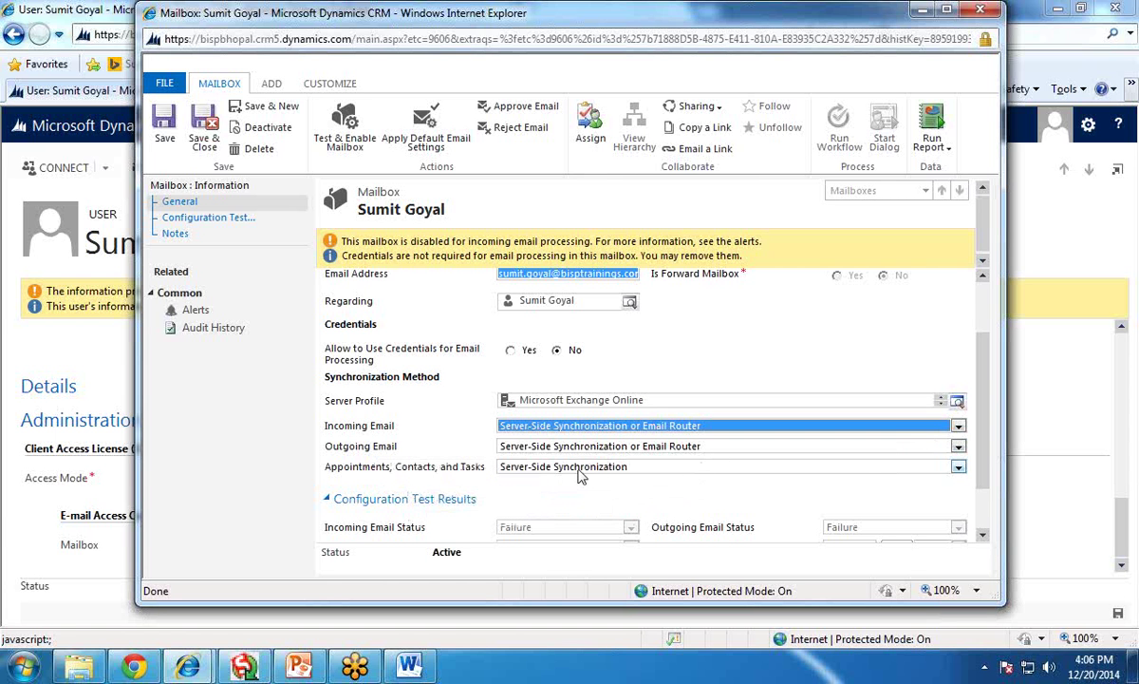
click(638, 468)
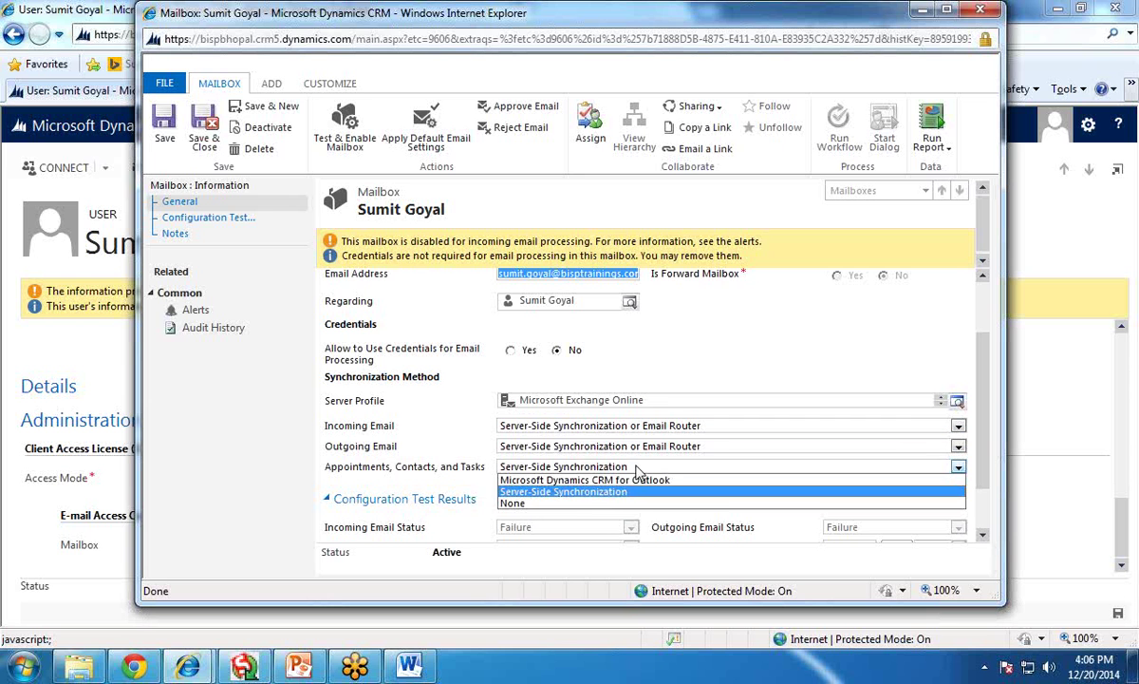
click(586, 491)
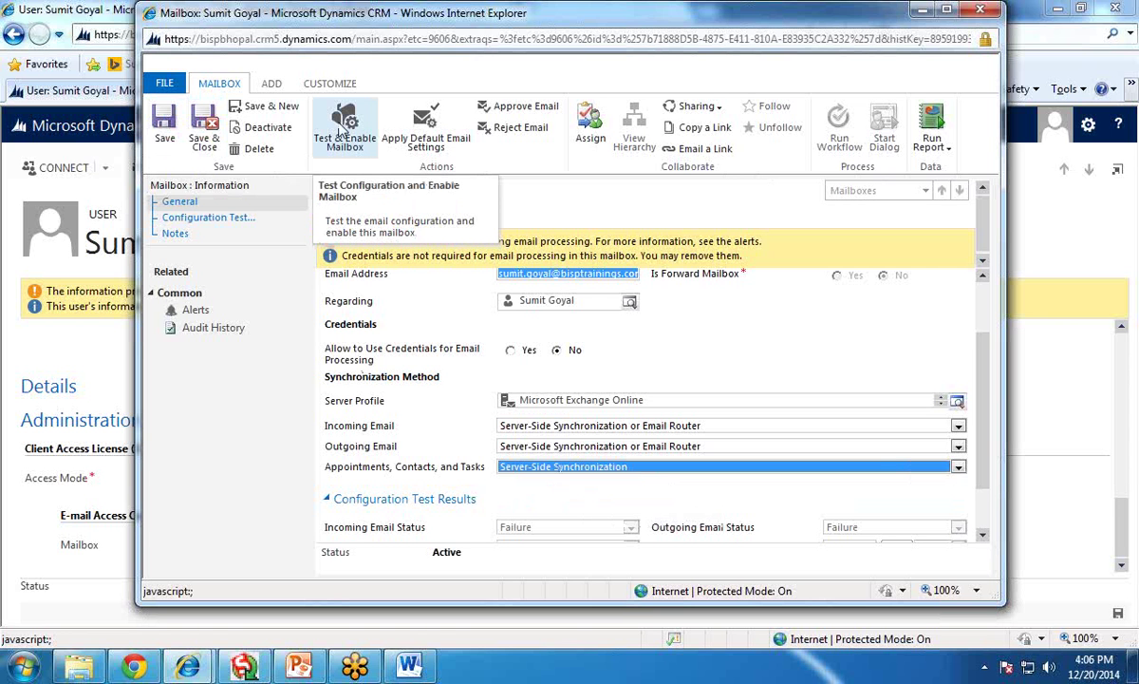
- Schedule the mailbox's email configuration test with Sync items enabled, then save and close the mailbox
click(346, 133)
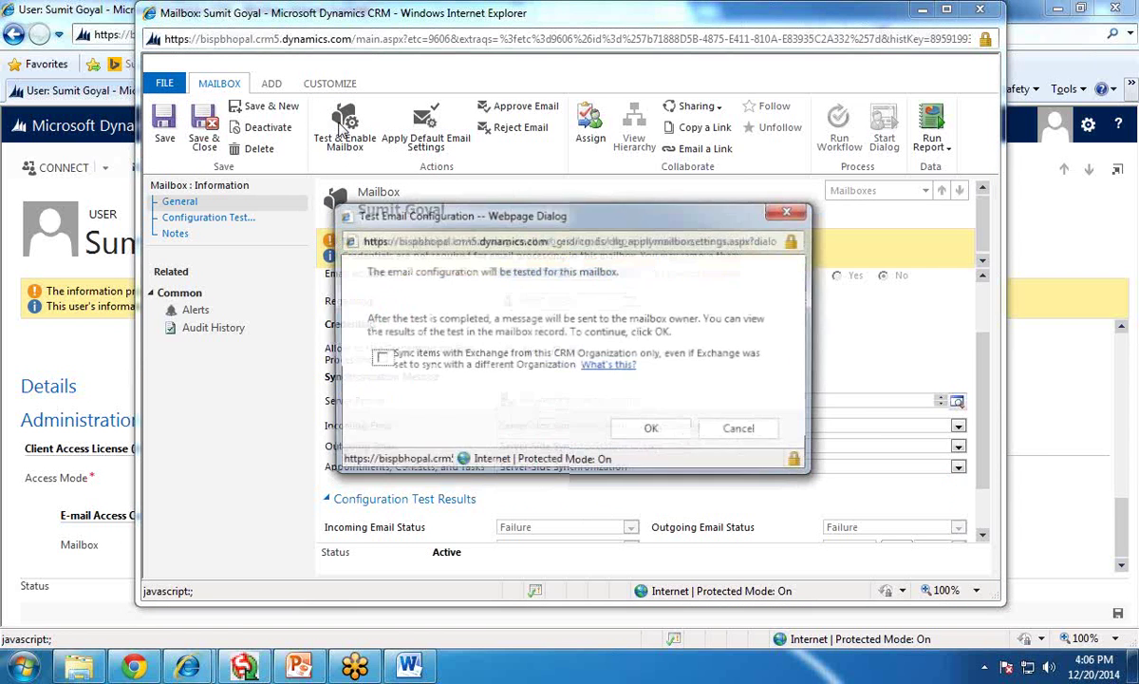
click(379, 358)
click(650, 429)
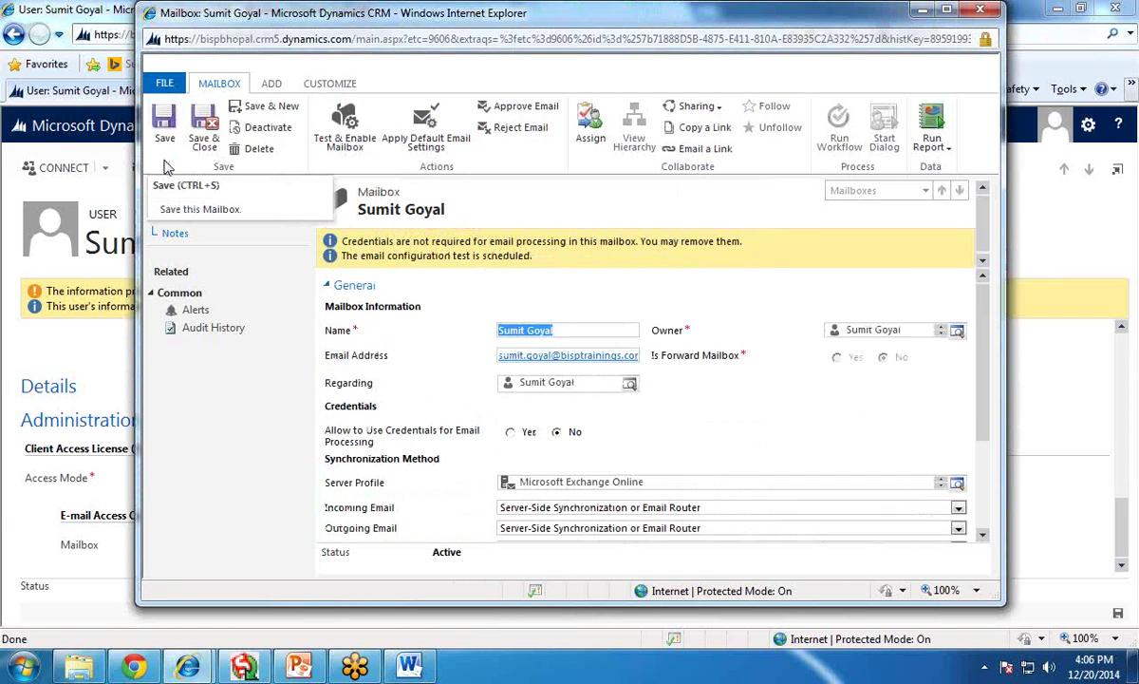
click(199, 114)
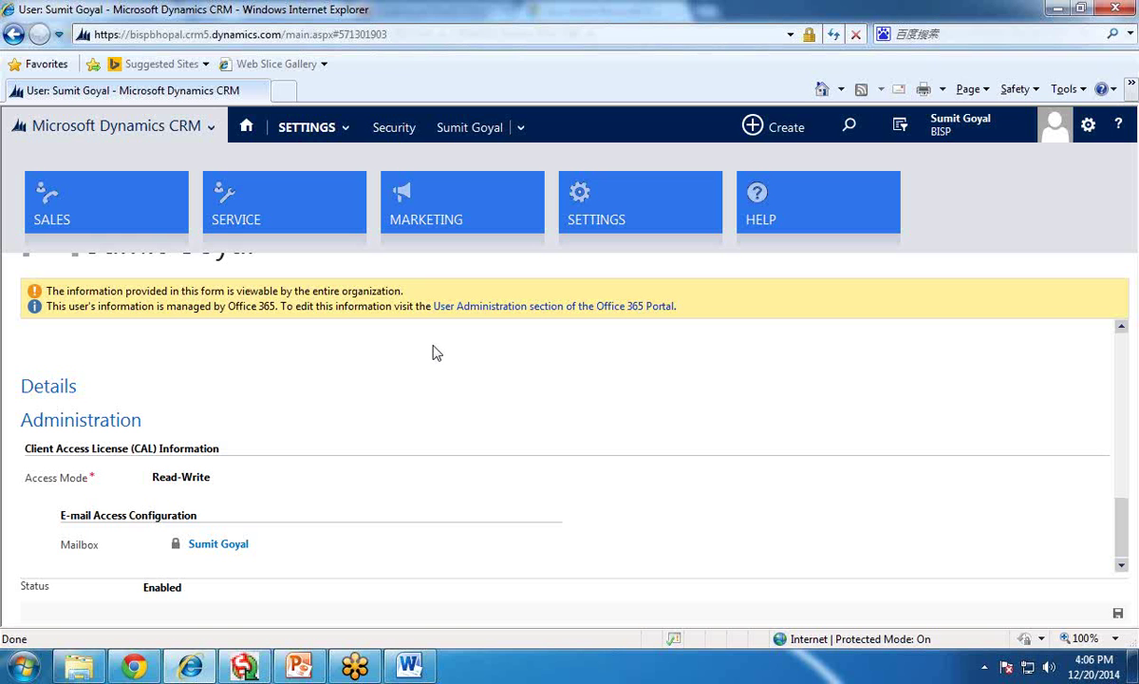
- Launch E-mail Router Configuration Manager from the Microsoft Dynamics CRM 2011 E-mail Router Start Menu folder
click(23, 671)
click(15, 593)
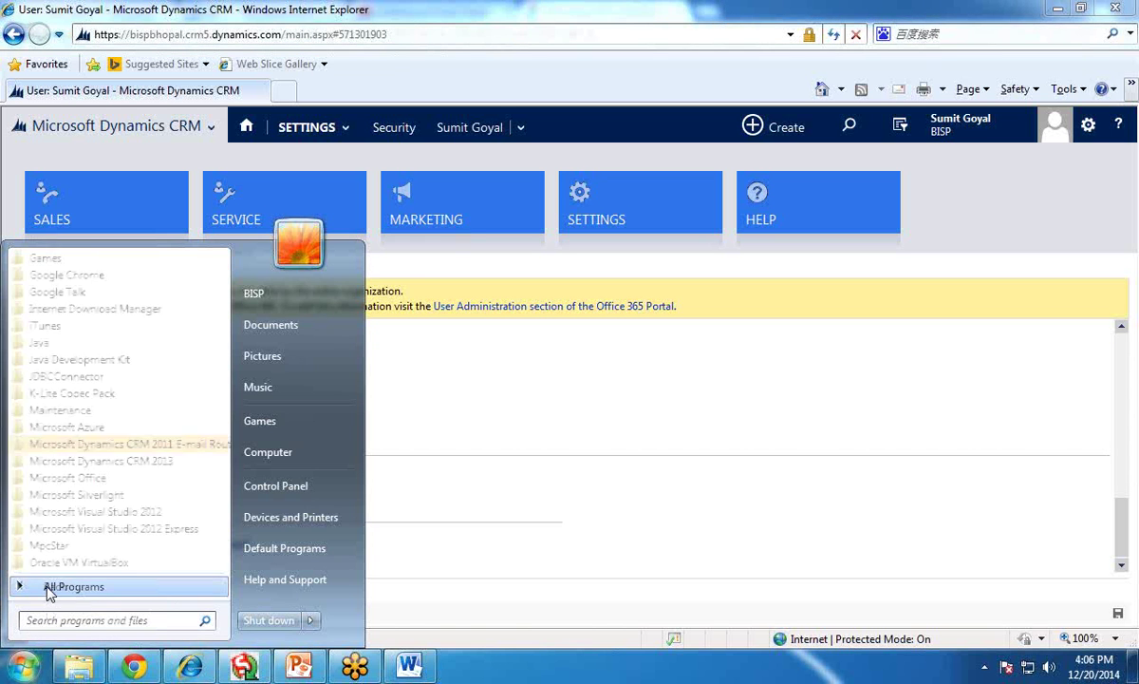
click(142, 444)
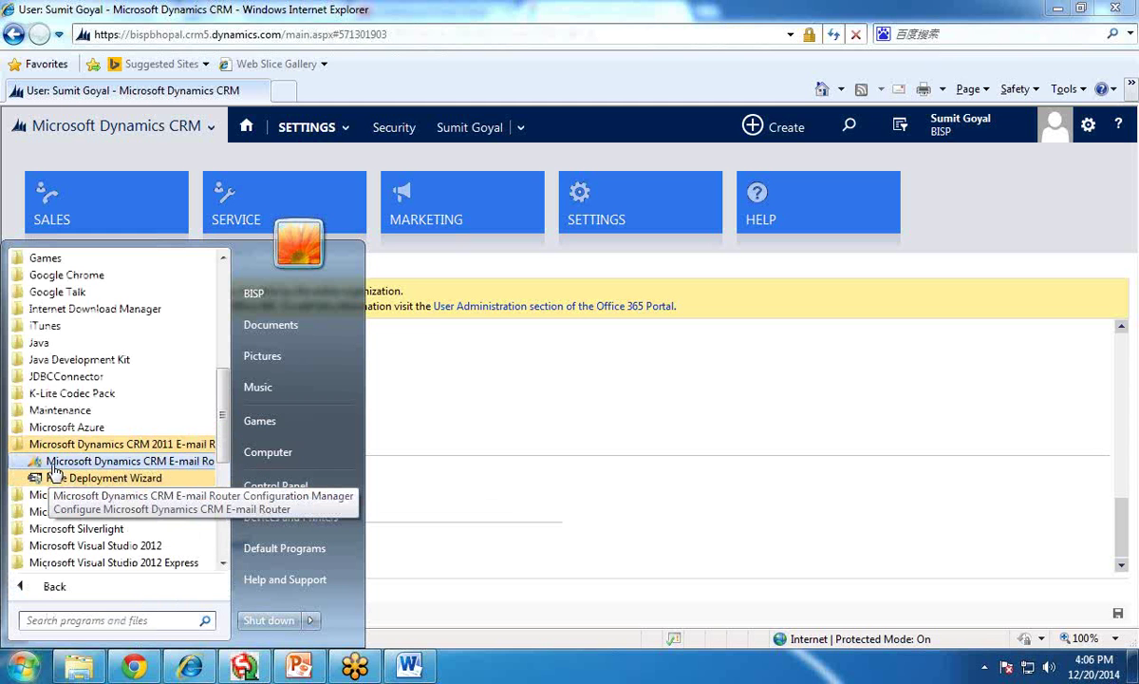
click(175, 469)
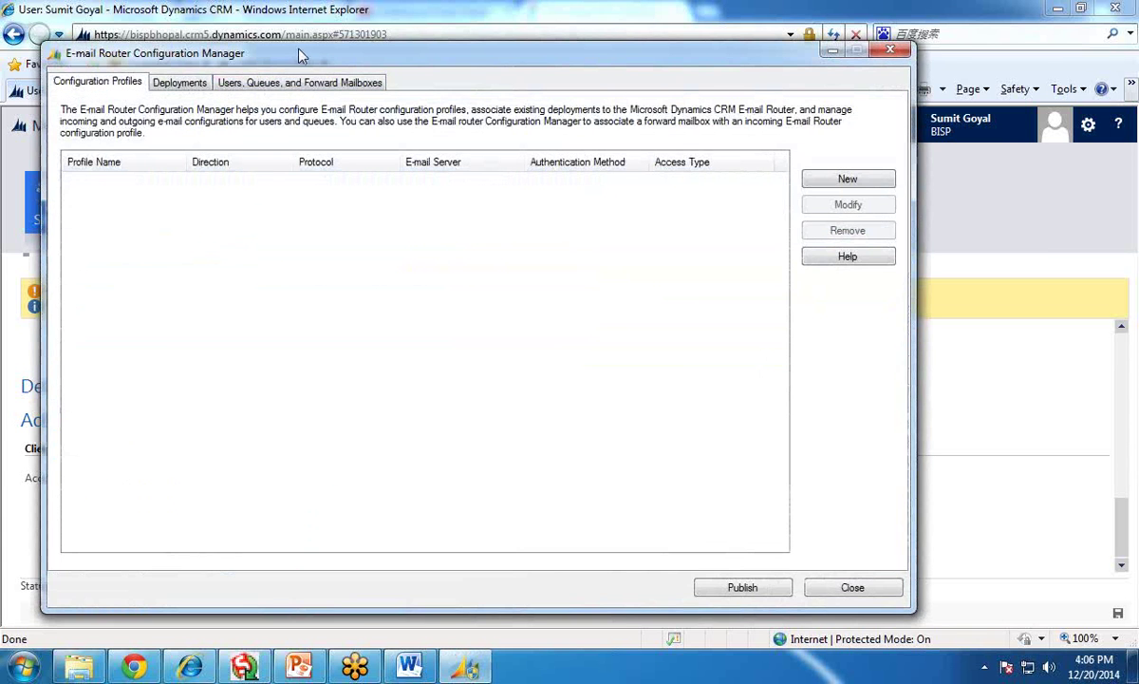
drag(279, 45, 367, 57)
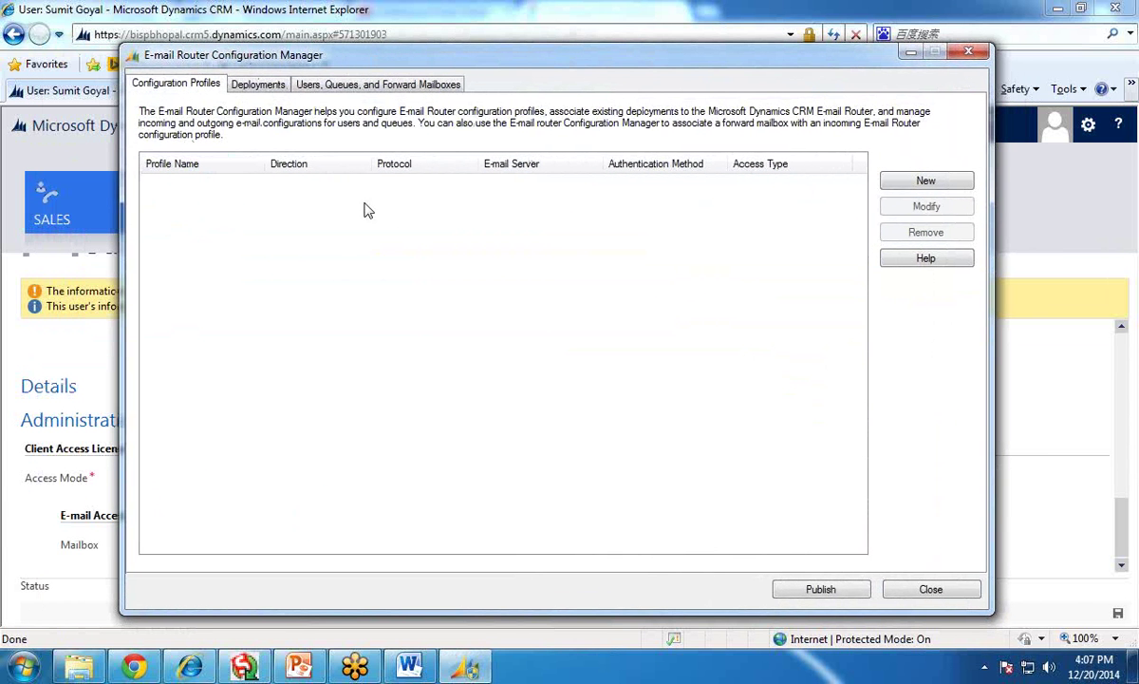
- Create a profile named 'outgoing': Outgoing direction, SMTP, Clear Text authentication, Use SSL
click(919, 182)
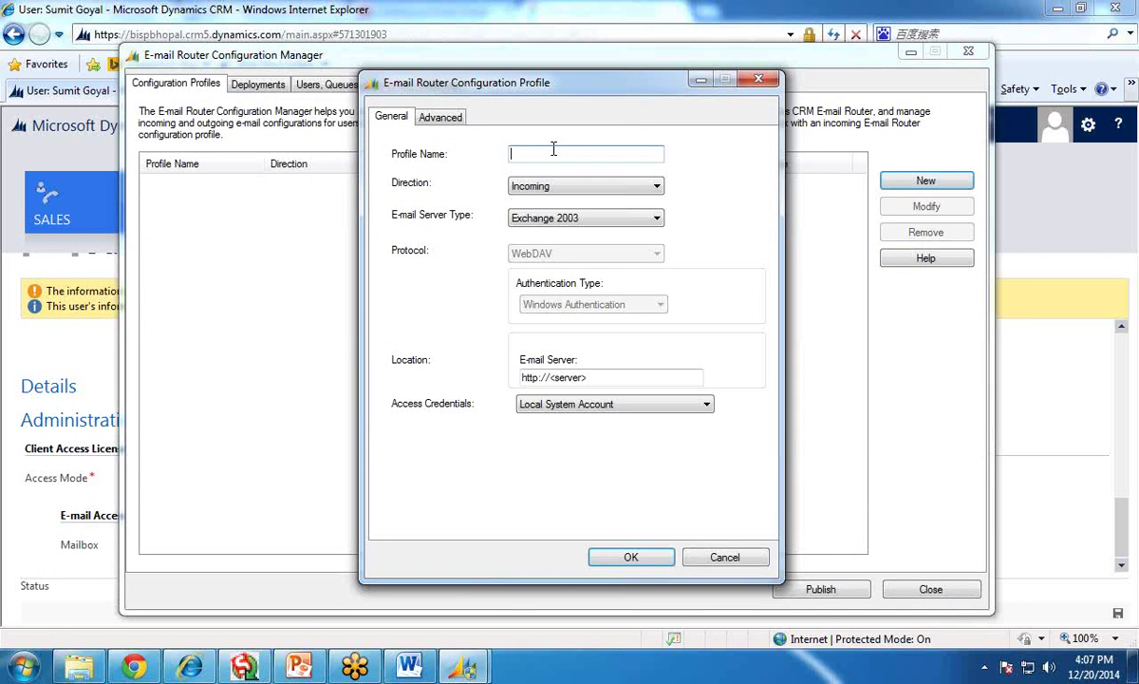
text(outgoing)
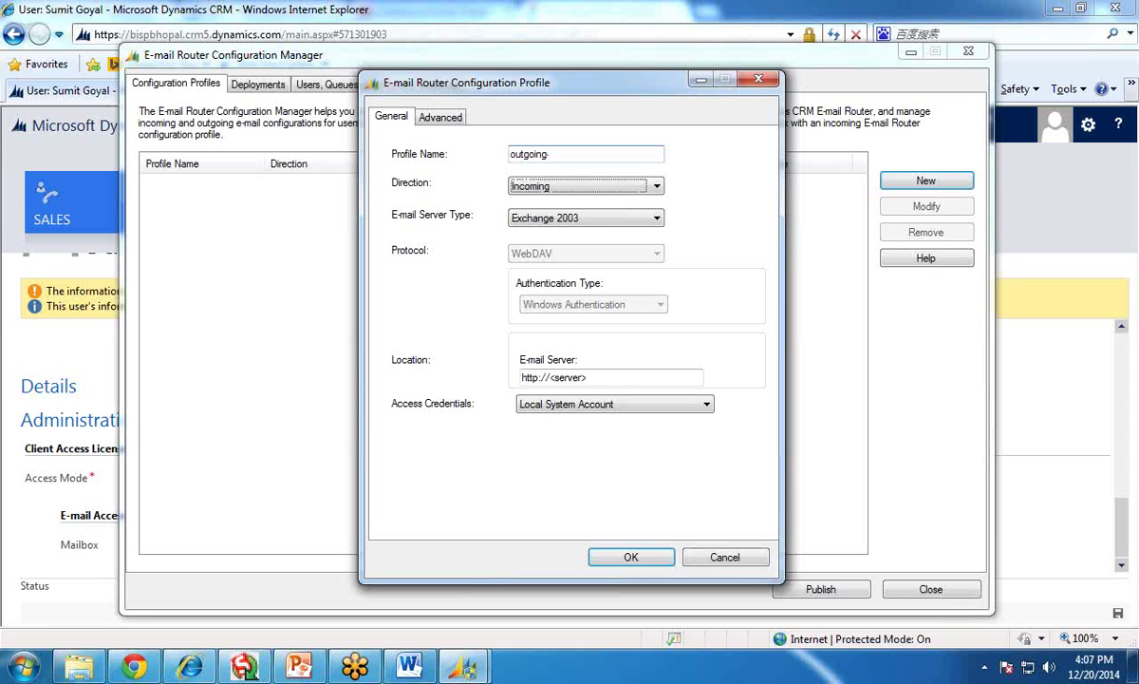
click(634, 188)
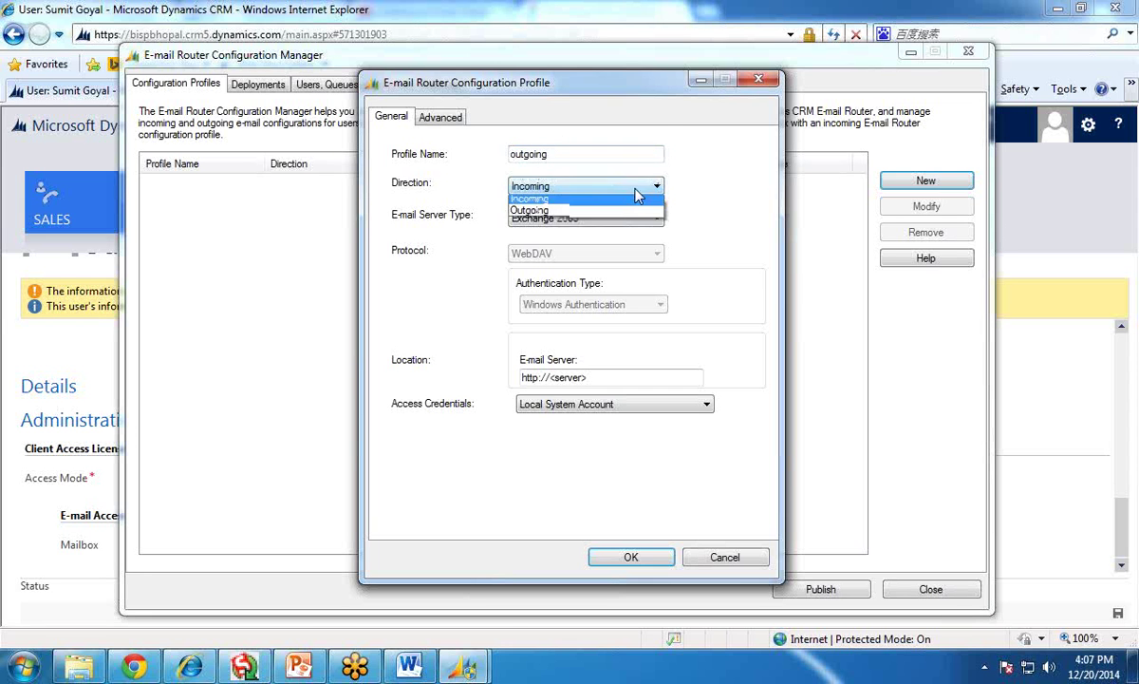
click(556, 210)
click(572, 220)
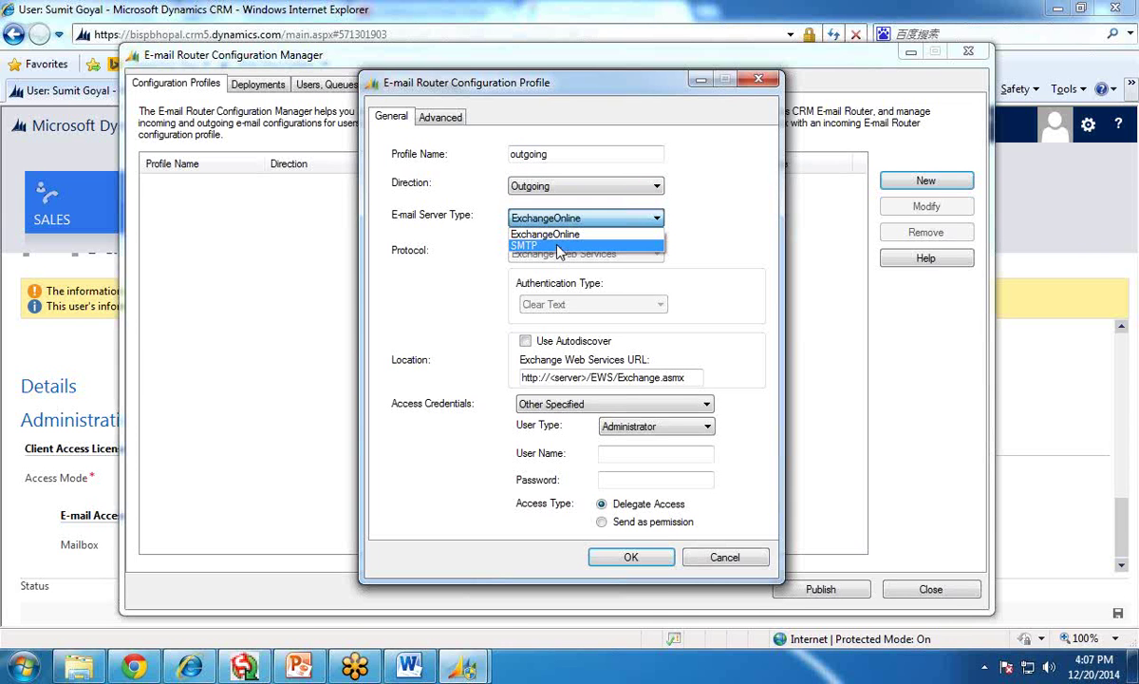
click(560, 247)
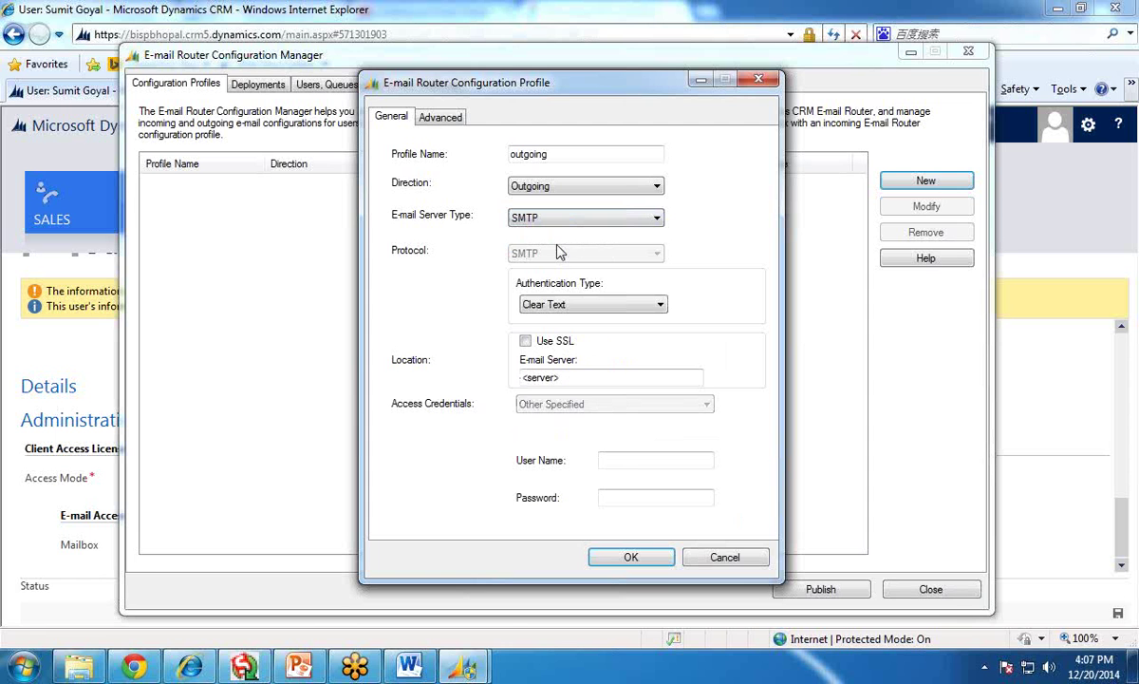
click(560, 311)
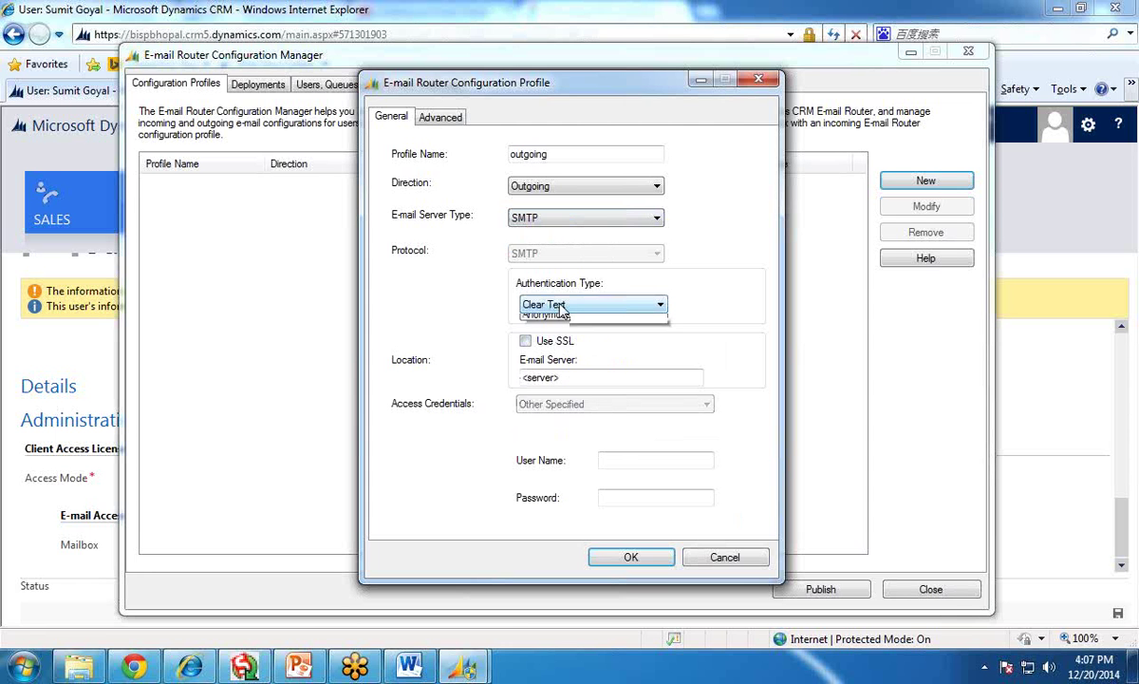
click(529, 330)
click(525, 341)
- Set the server to smtp.gmail.com, enter the account user name and password, and save
drag(677, 377, 523, 378)
key(Delete)
text(ppp.gmail.c)
key(BackSpace)
key(BackSpace)
key(BackSpace)
key(BackSpace)
key(BackSpace)
key(BackSpace)
key(BackSpace)
key(BackSpace)
key(BackSpace)
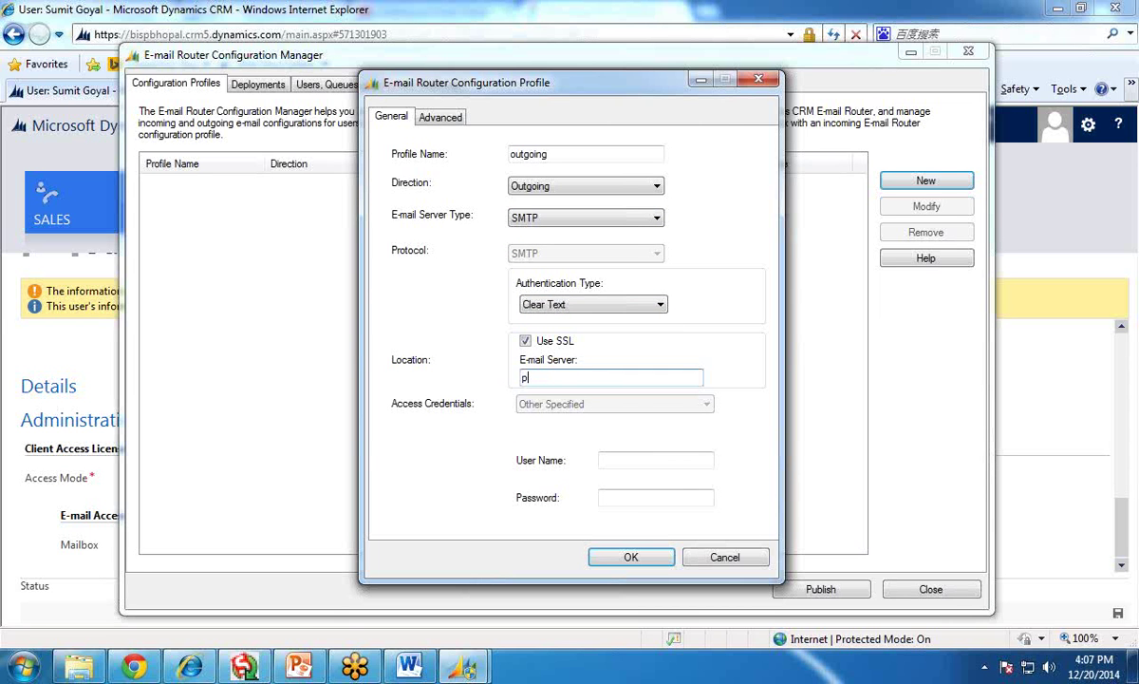
text(smtp.gmail)
text(.com)
key(BackSpace)
text(om)
click(654, 463)
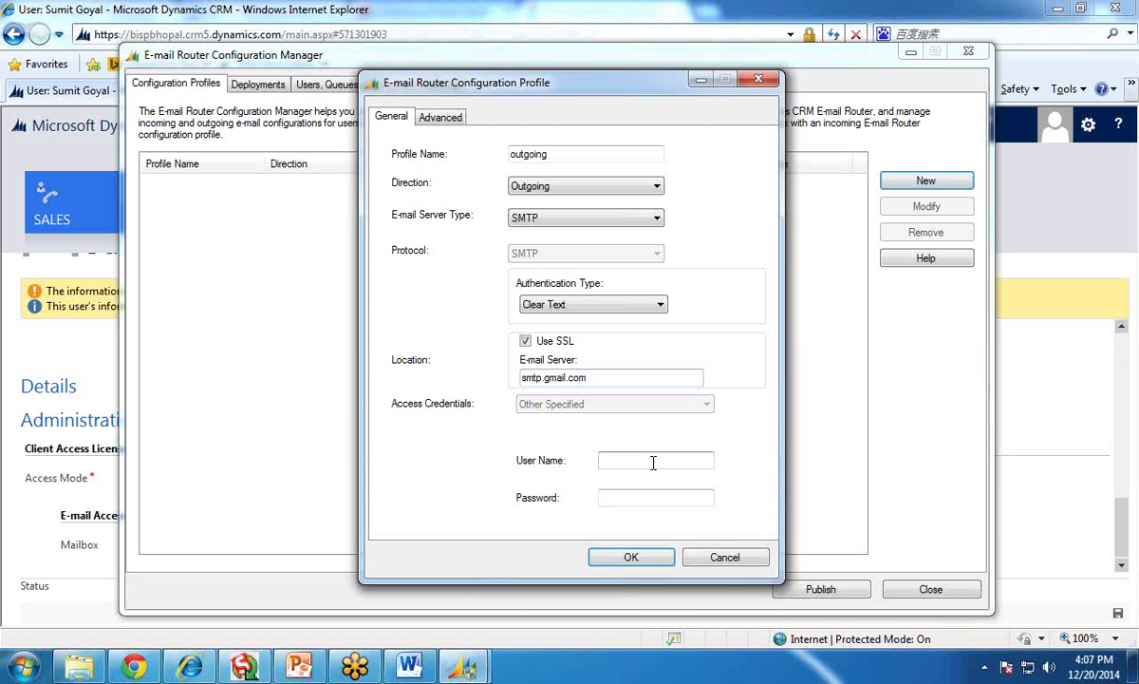
key(Tab)
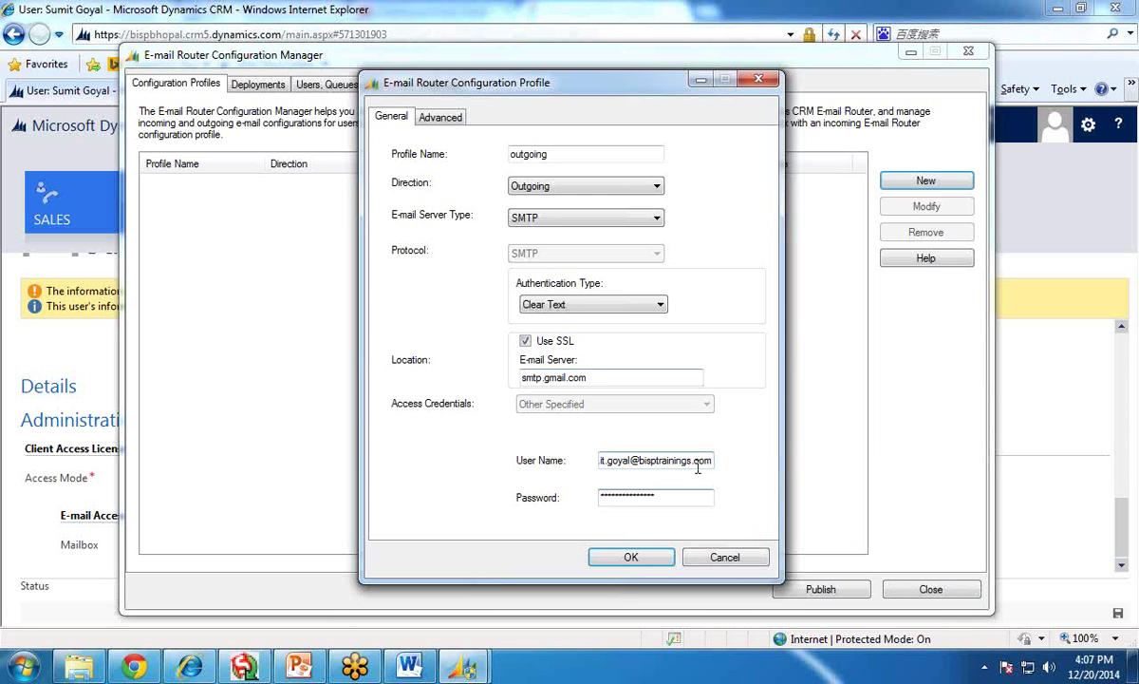
click(627, 557)
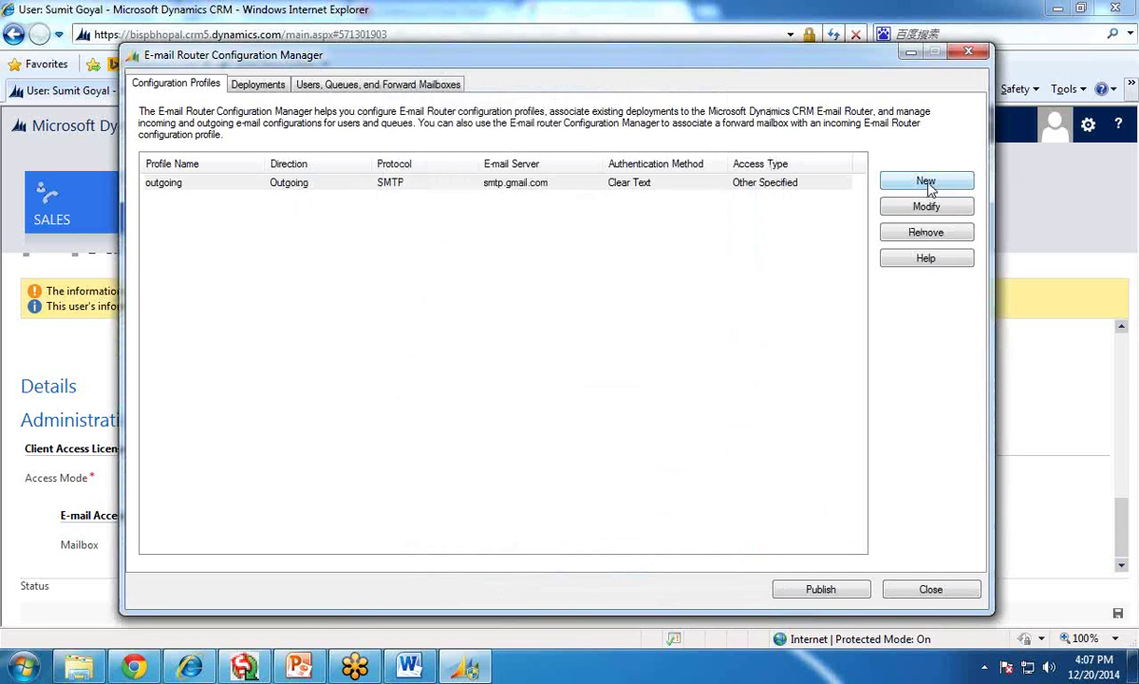
- Create a profile named 'incoming' with POP3 server type and Clear Text authentication
click(926, 181)
text(incom)
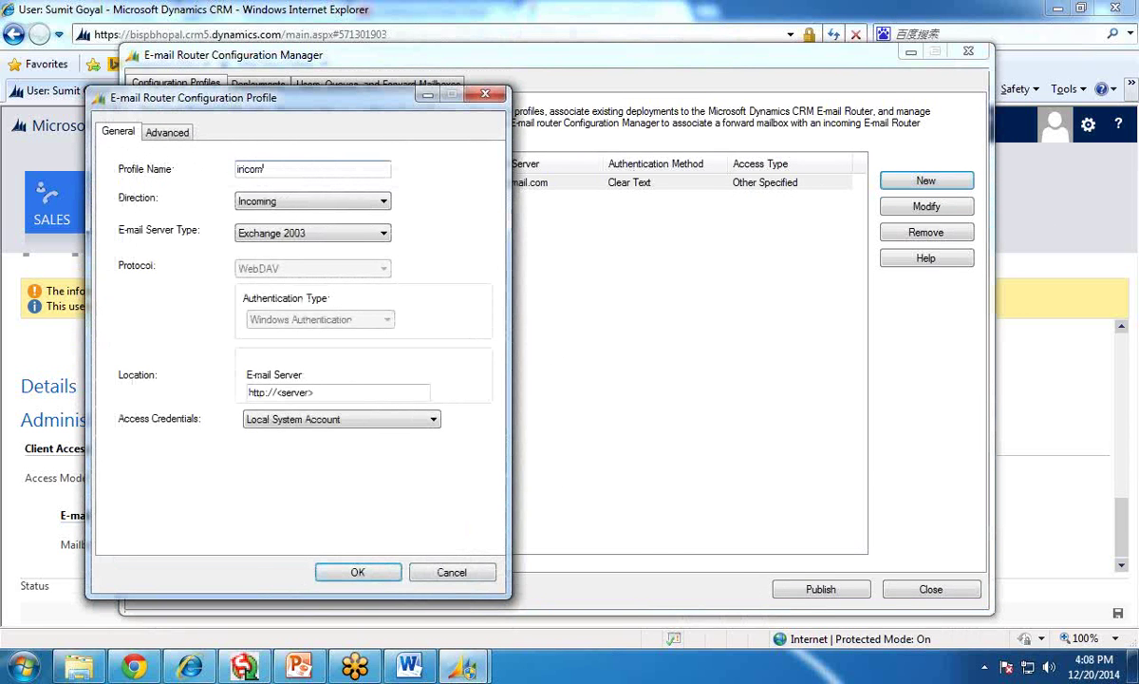
text(ing,)
click(282, 232)
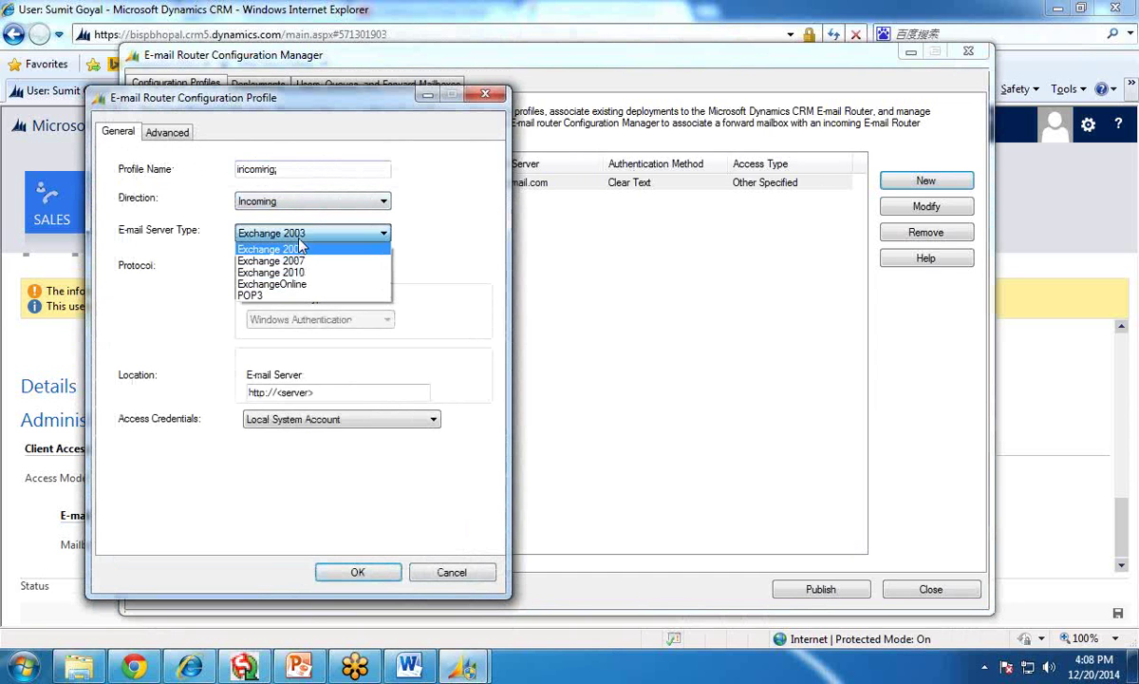
click(254, 294)
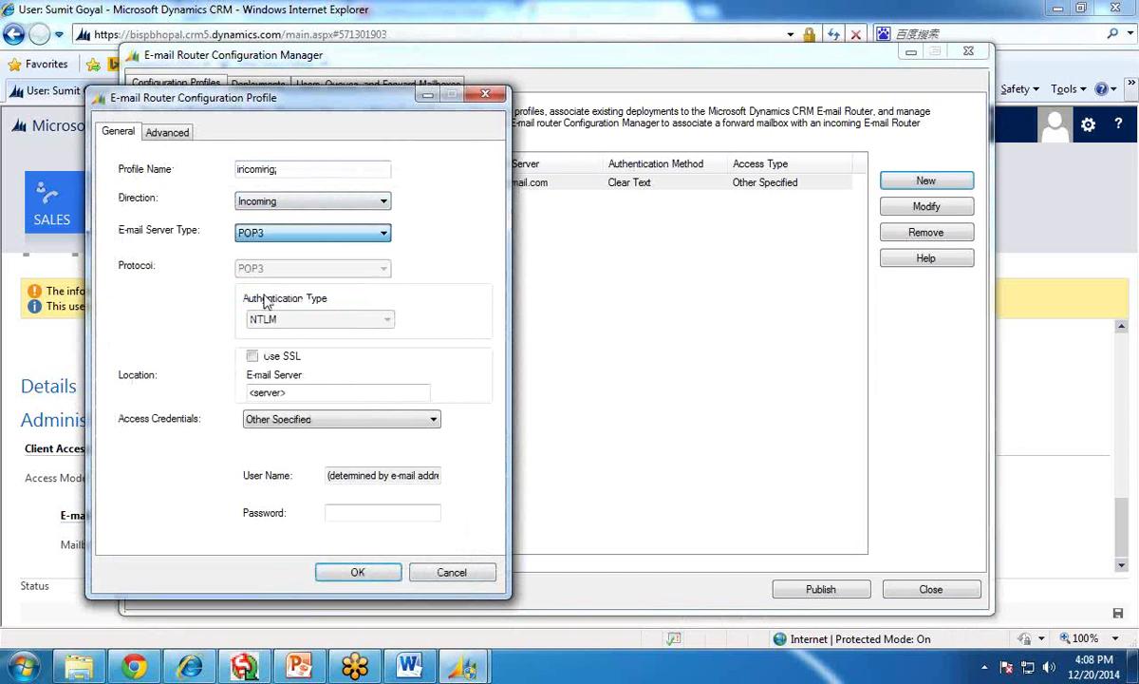
click(284, 320)
click(282, 350)
- Enable SSL, set server pop.gmail.com and User Specified access credentials, and save
drag(296, 391, 248, 394)
click(251, 356)
key(Delete)
text(pop.)
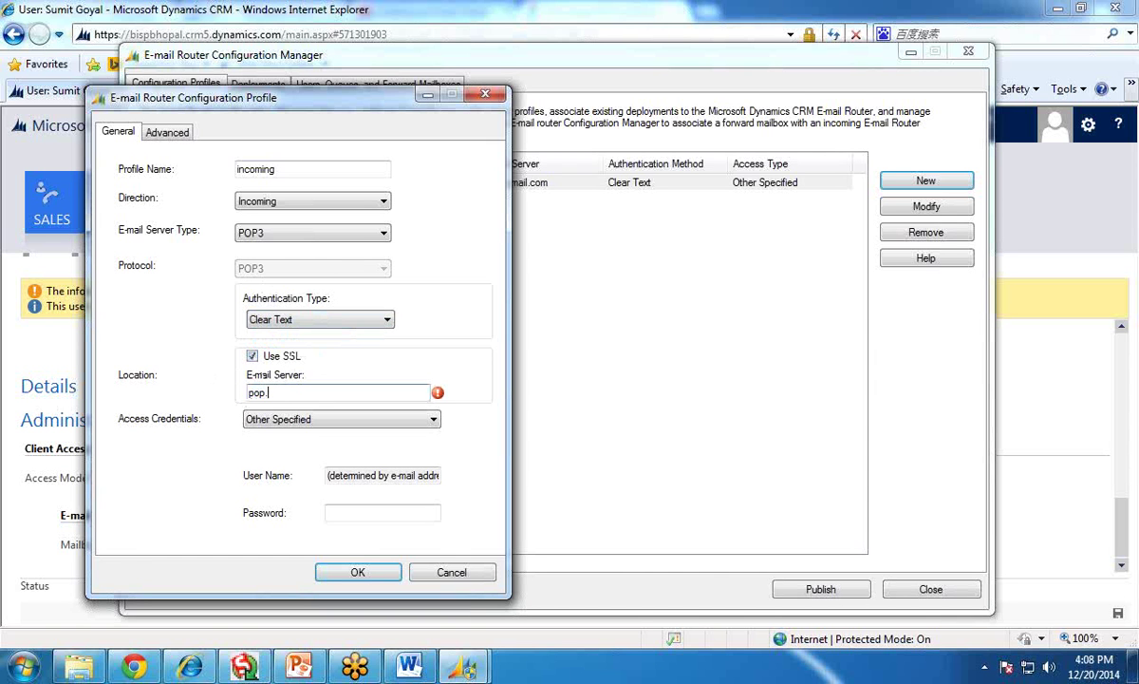
text(gmail.c)
text(.com)
click(289, 418)
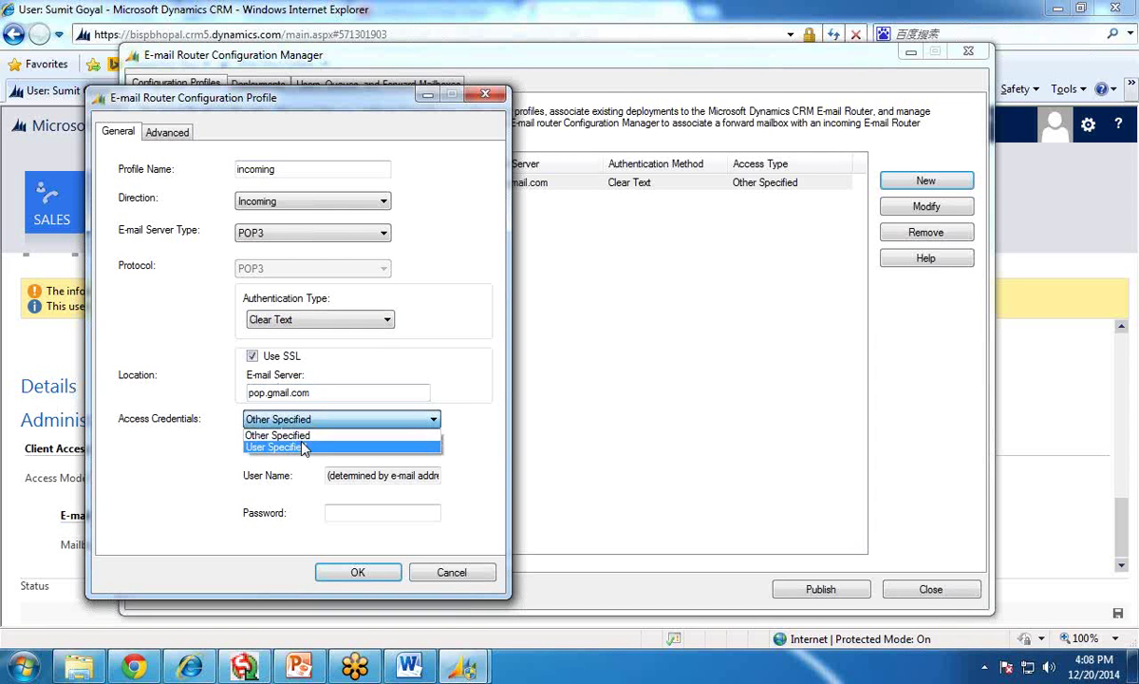
click(304, 448)
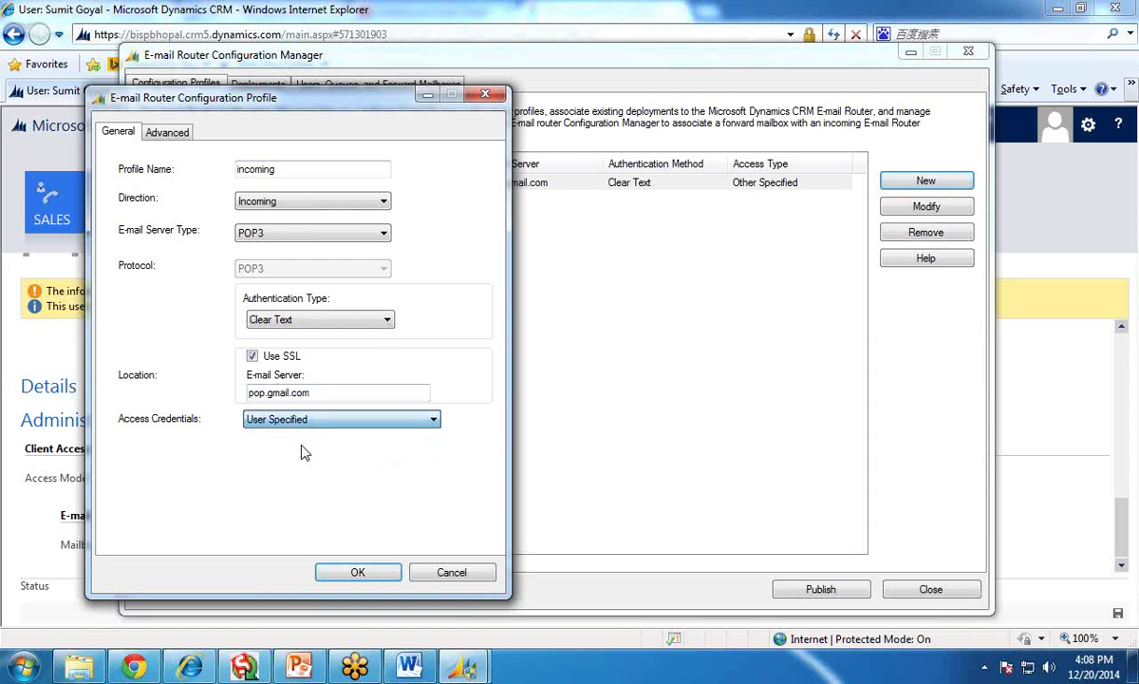
click(342, 577)
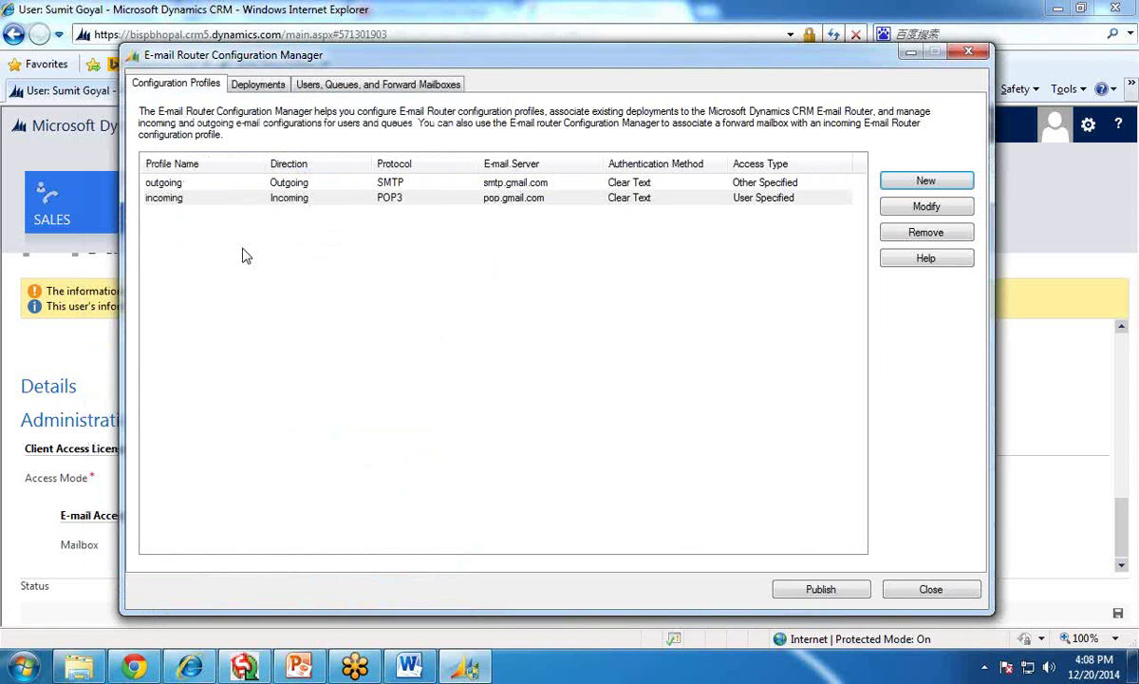
- View the empty Deployments tab, briefly checking the CRM user page before returning
click(254, 85)
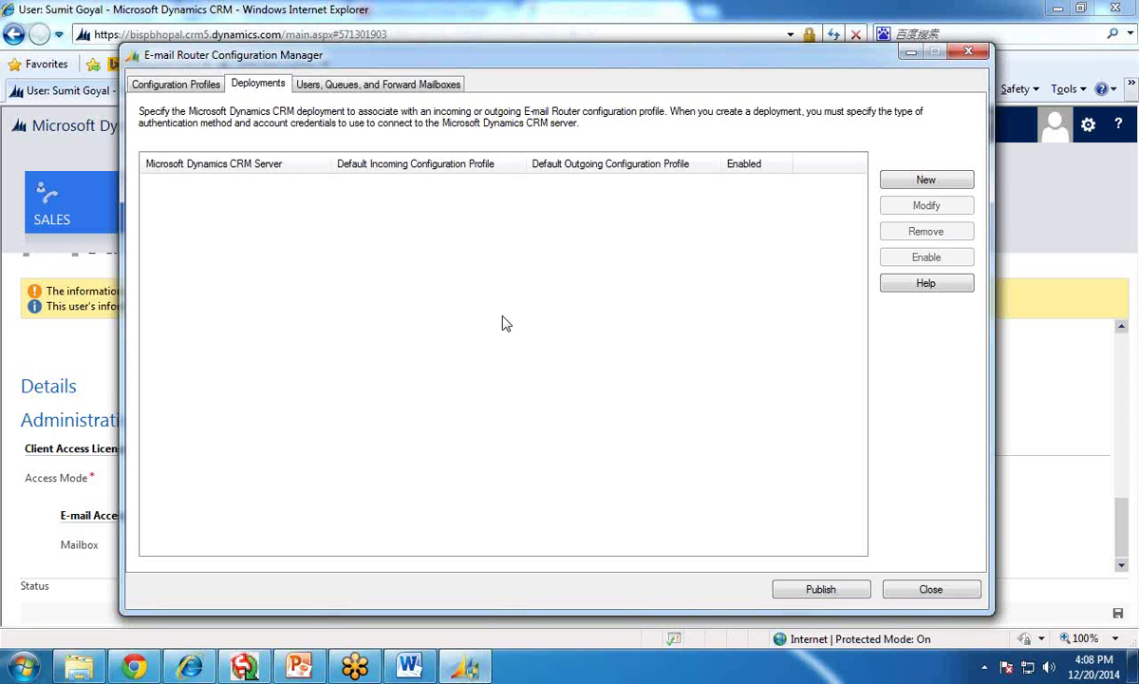
click(266, 10)
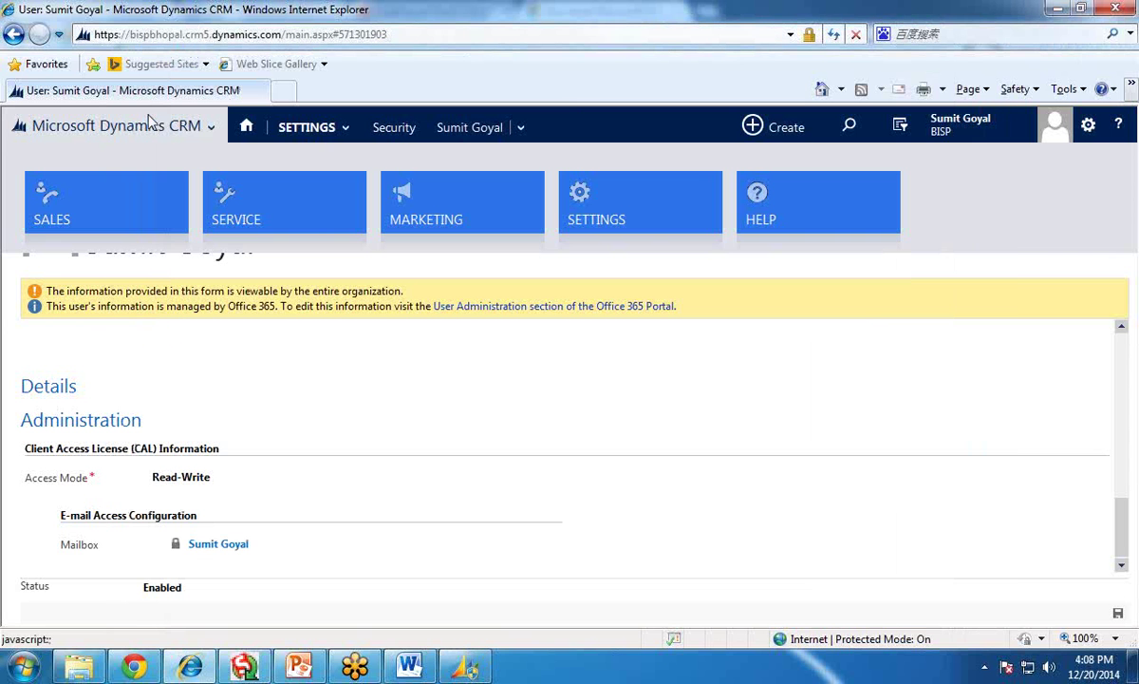
click(478, 670)
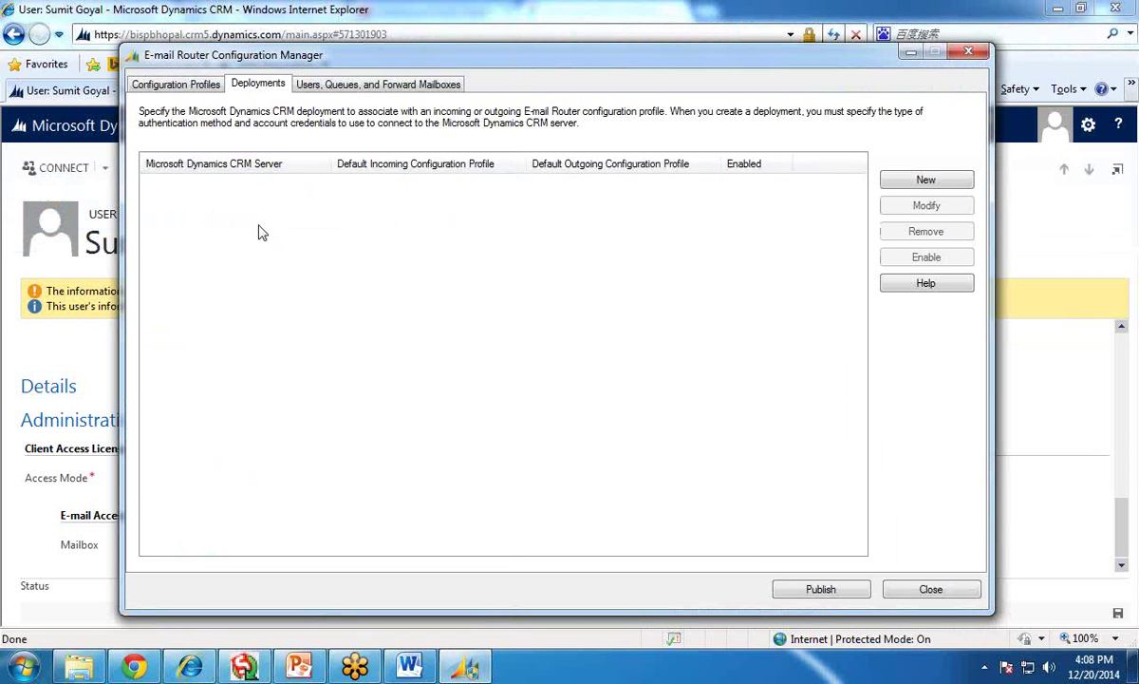
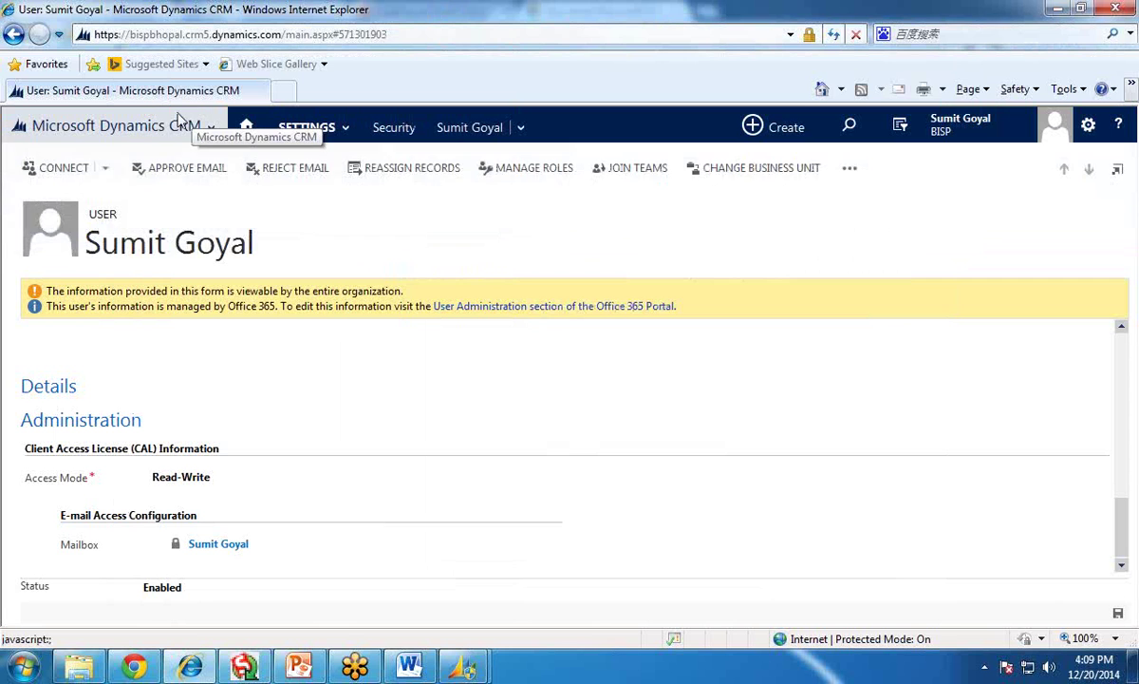
- Leave the user record and open the main navigation tiles to head to Security settings
click(181, 121)
- Select organization unique name org5cafb336 under Customizations > Developer Resources, then return to the deployment dialog
click(656, 206)
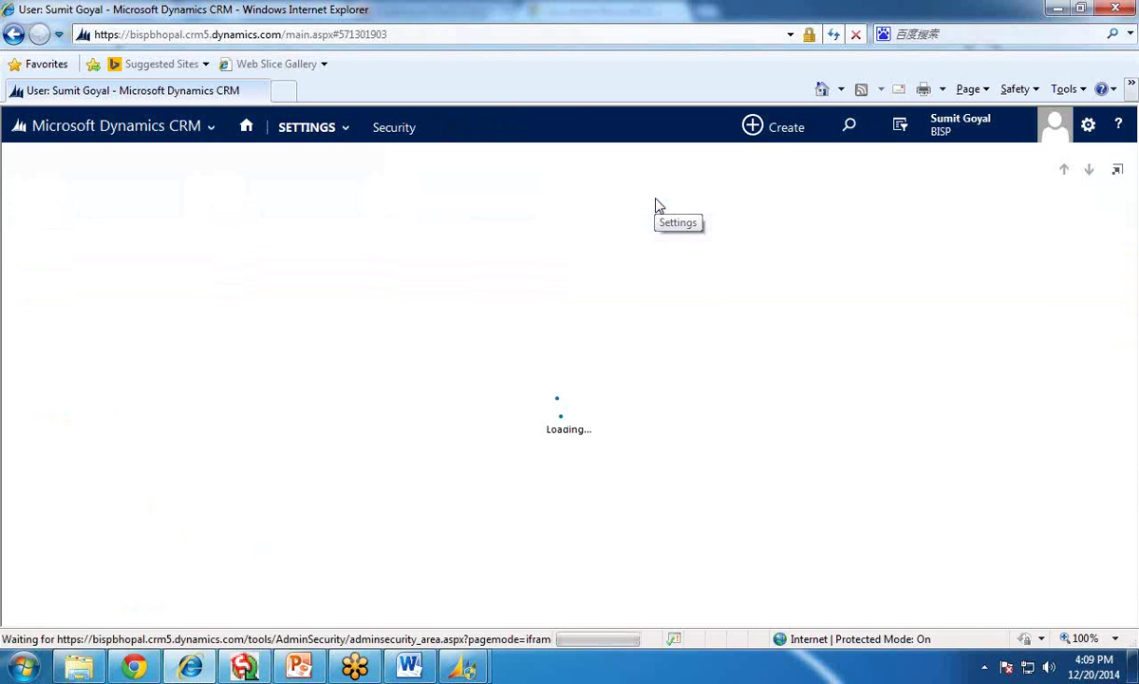
click(340, 129)
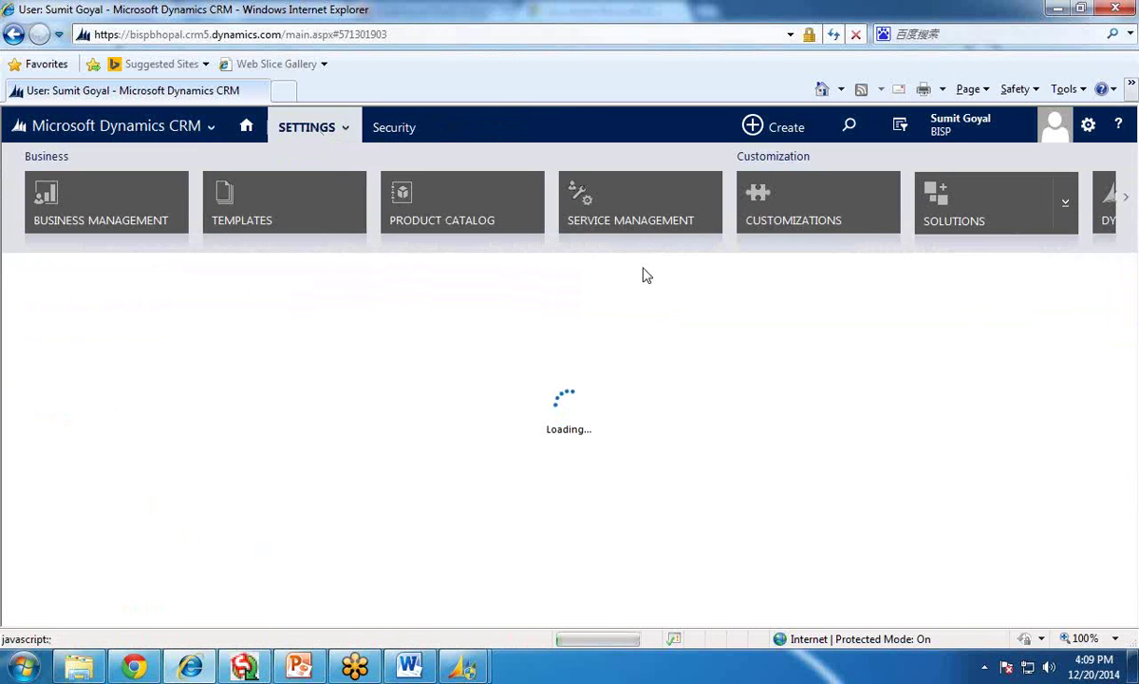
click(813, 215)
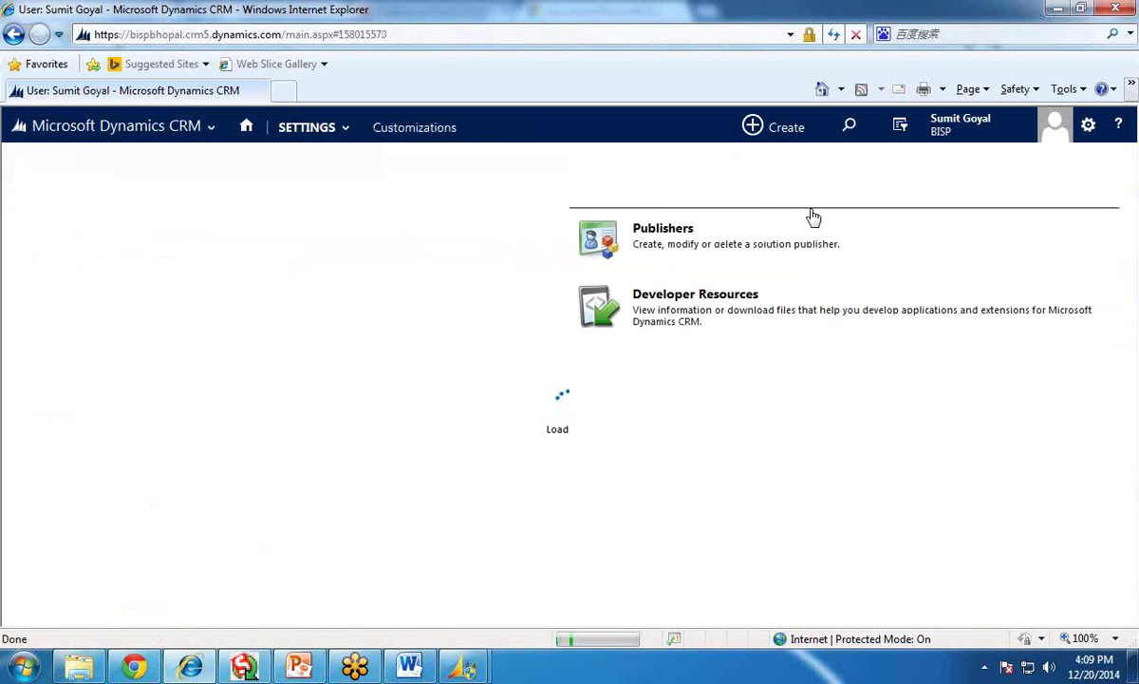
click(694, 296)
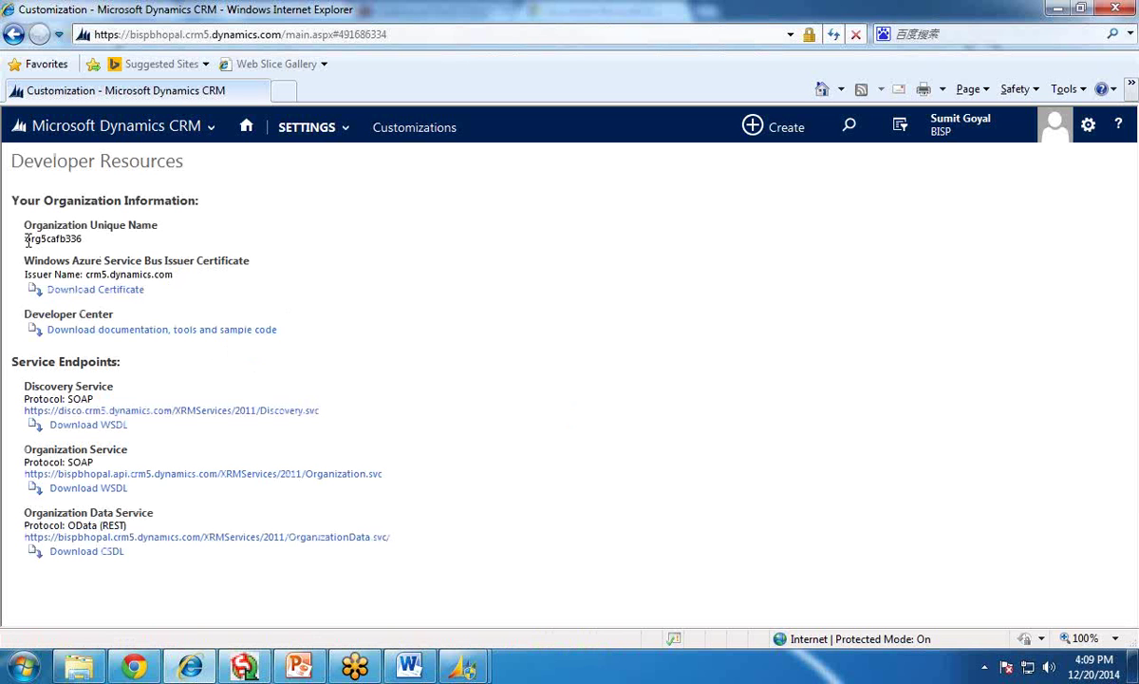
drag(27, 239, 86, 242)
key(ctrl+c)
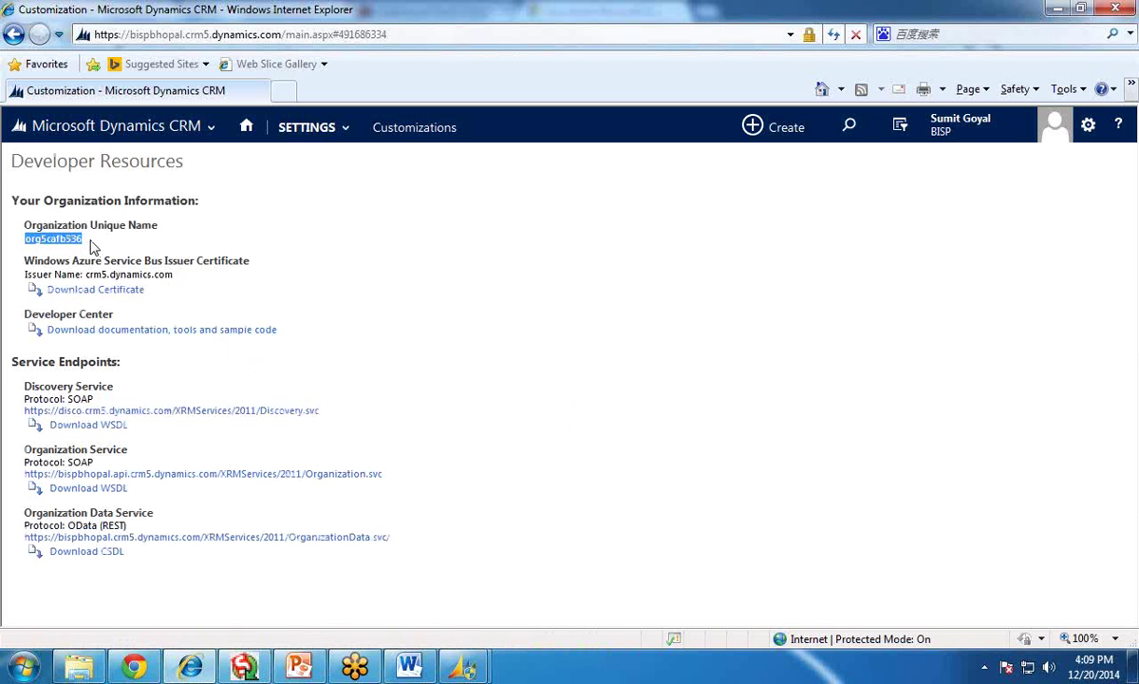
click(462, 665)
click(517, 570)
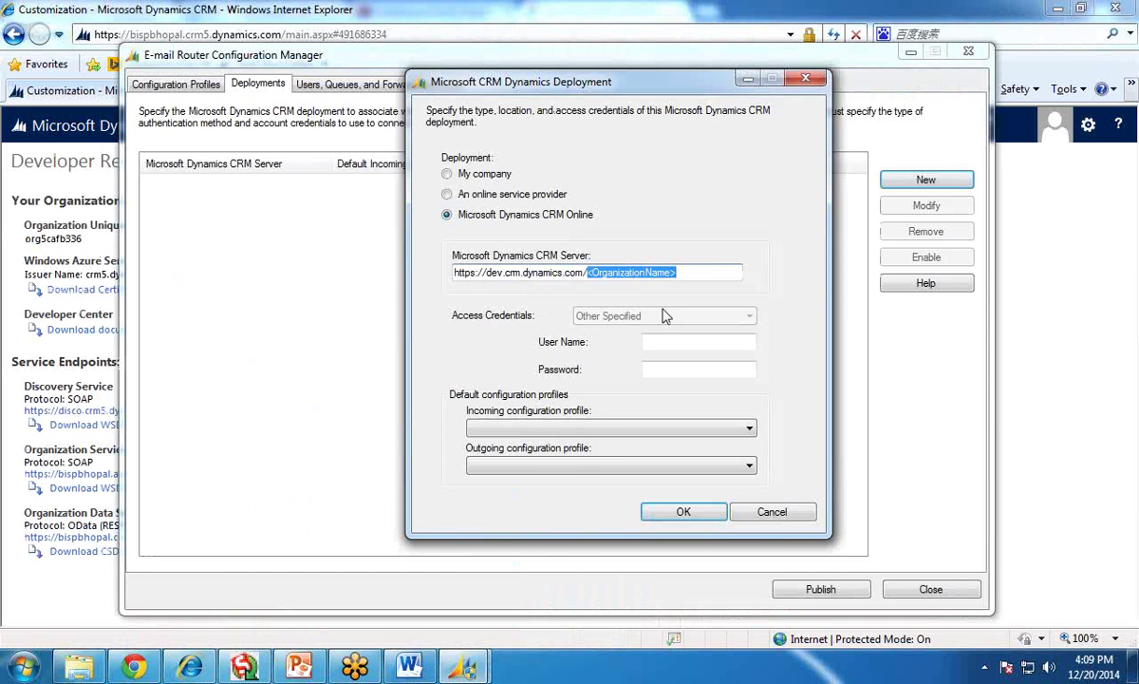
key(ctrl+v)
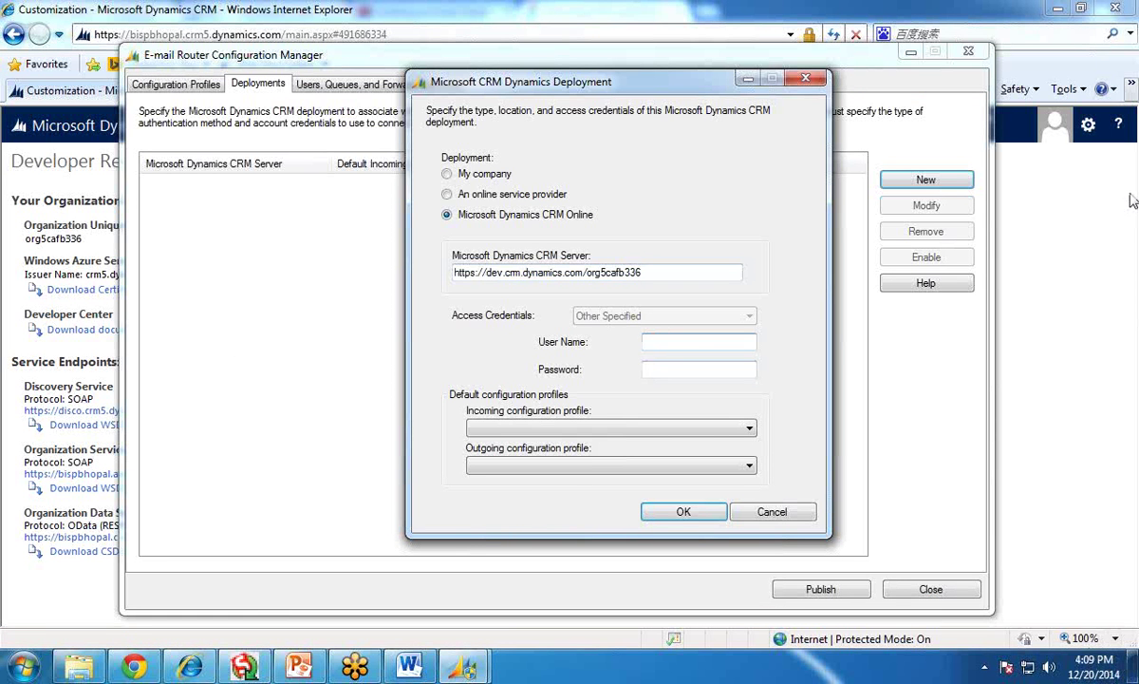
click(1056, 173)
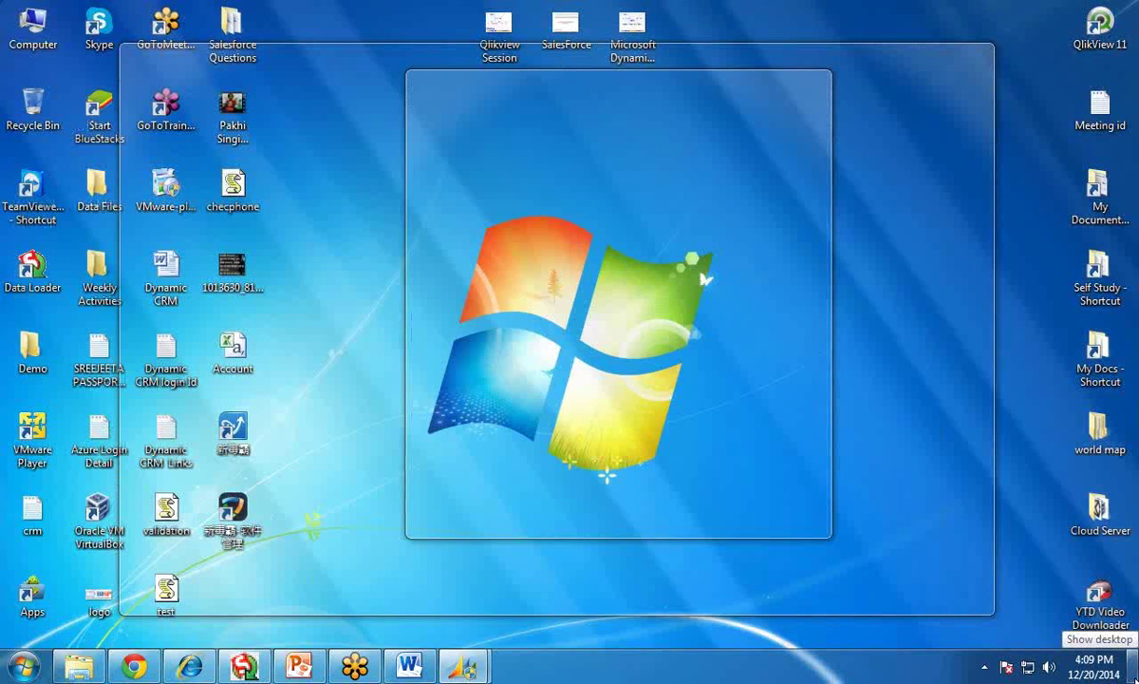
click(1133, 667)
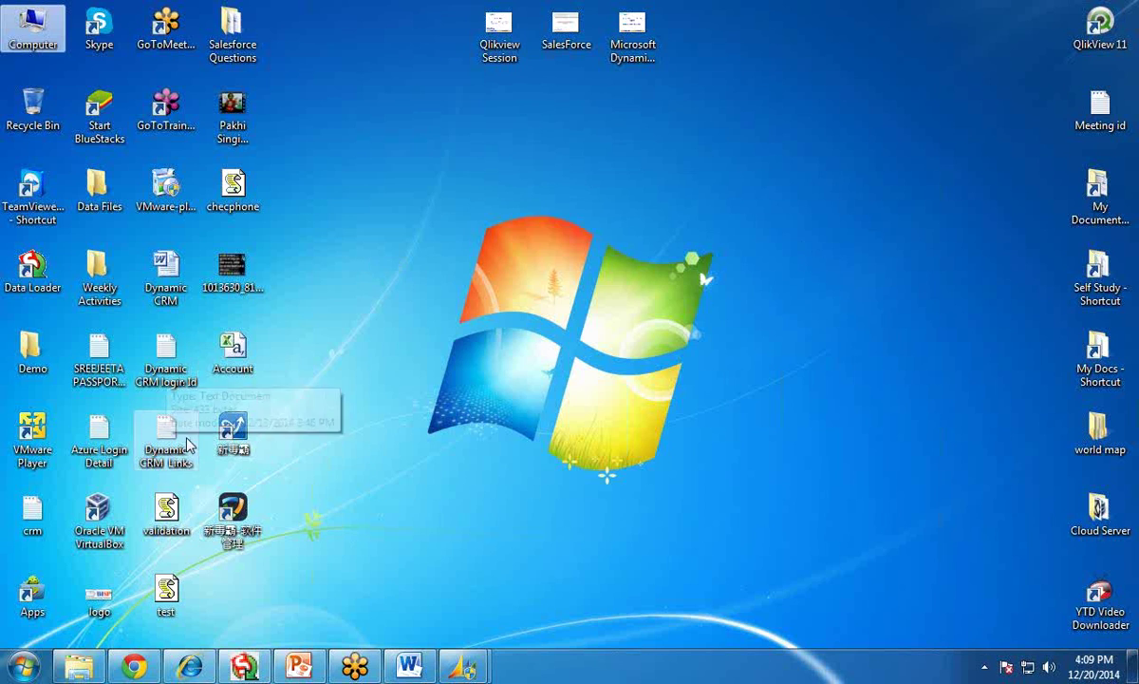
- Copy the Office 365 user ID from the Dynamic CRM login Id notes into the deployment dialog
click(170, 370)
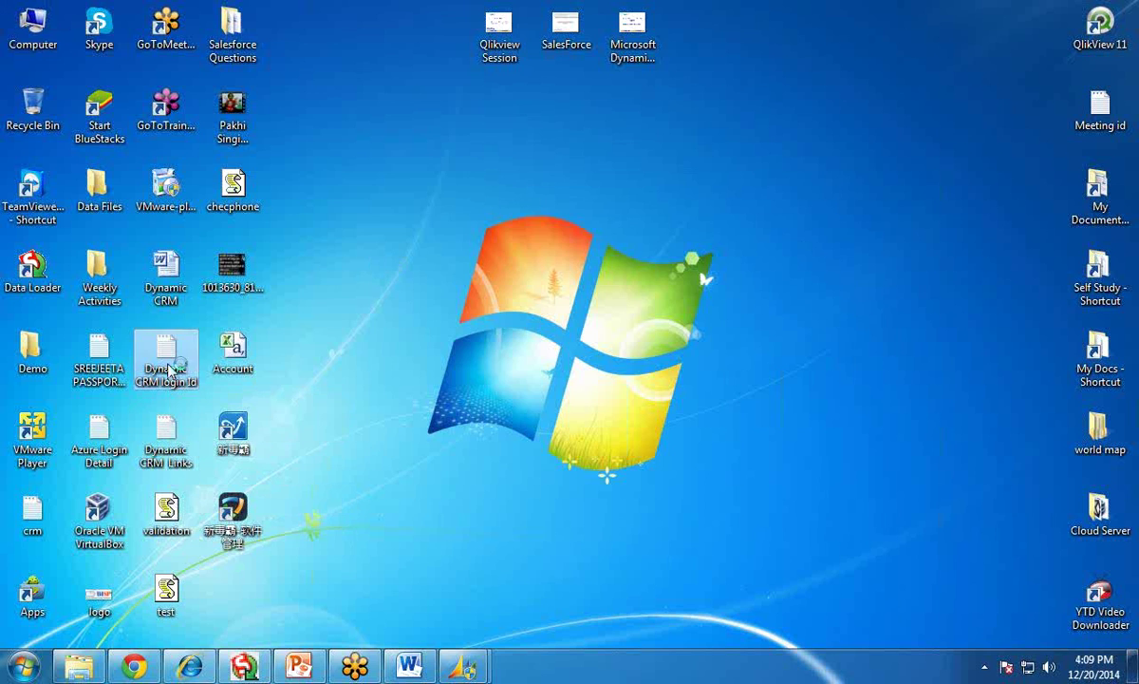
double_click(170, 370)
drag(722, 368, 263, 373)
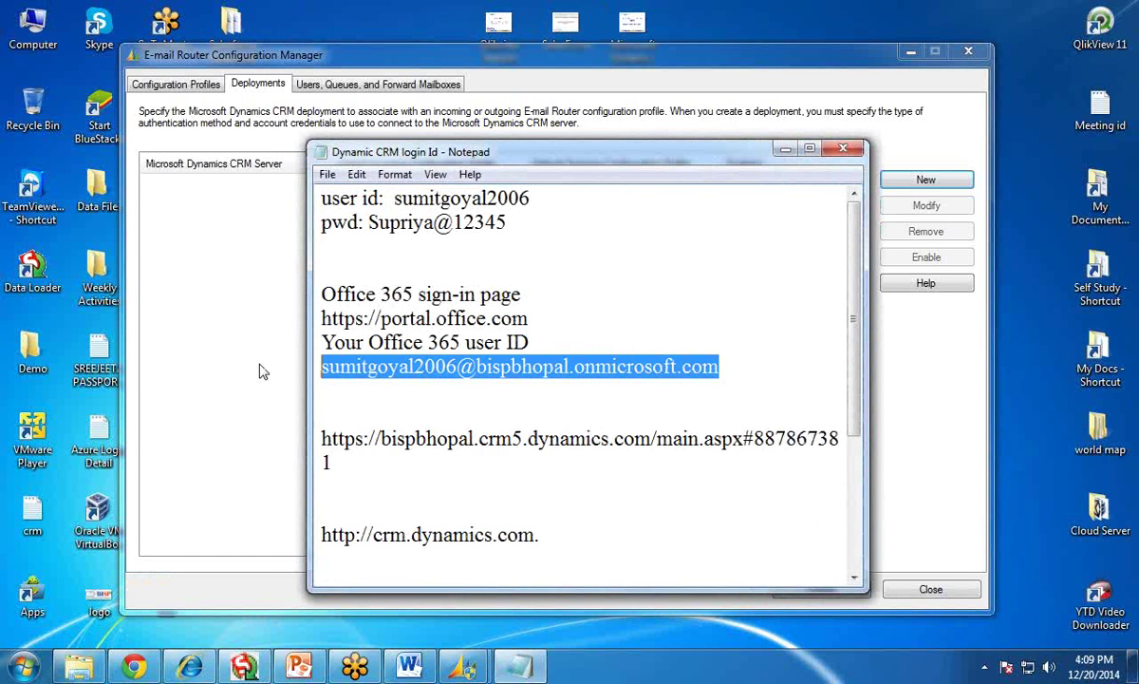
mouse_move(462, 664)
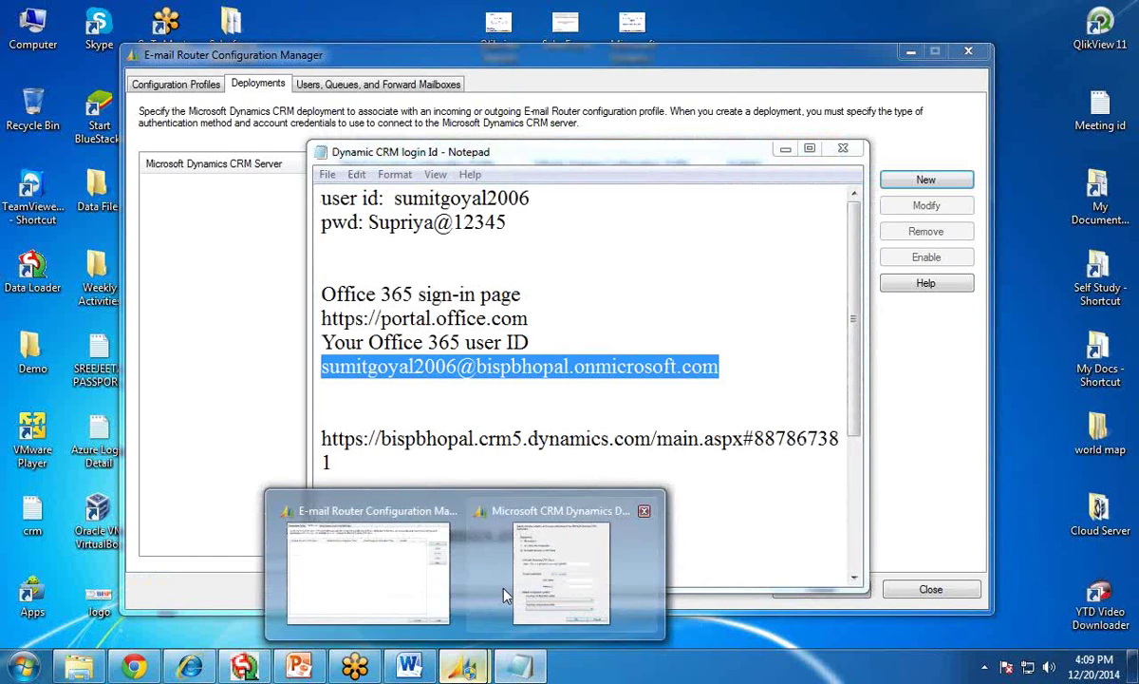
click(505, 543)
- Add the CRM deployment with the pasted user name and 'outgoing' as Outgoing configuration profile
text(spbnopai.onmicrosoft.com)
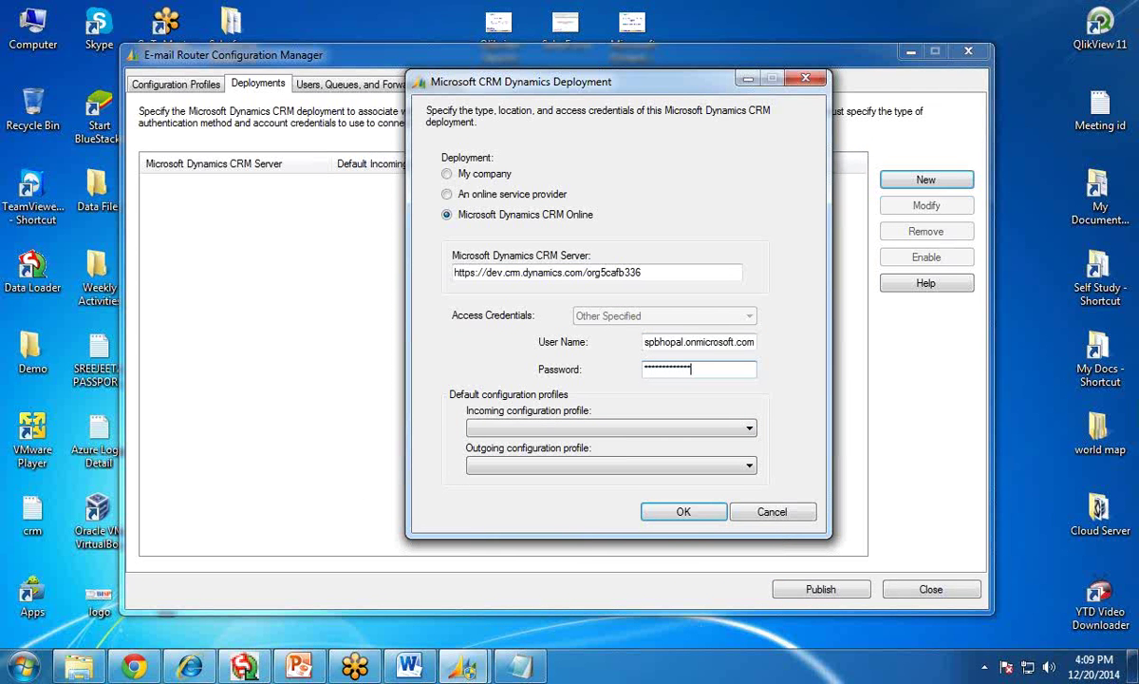
click(602, 430)
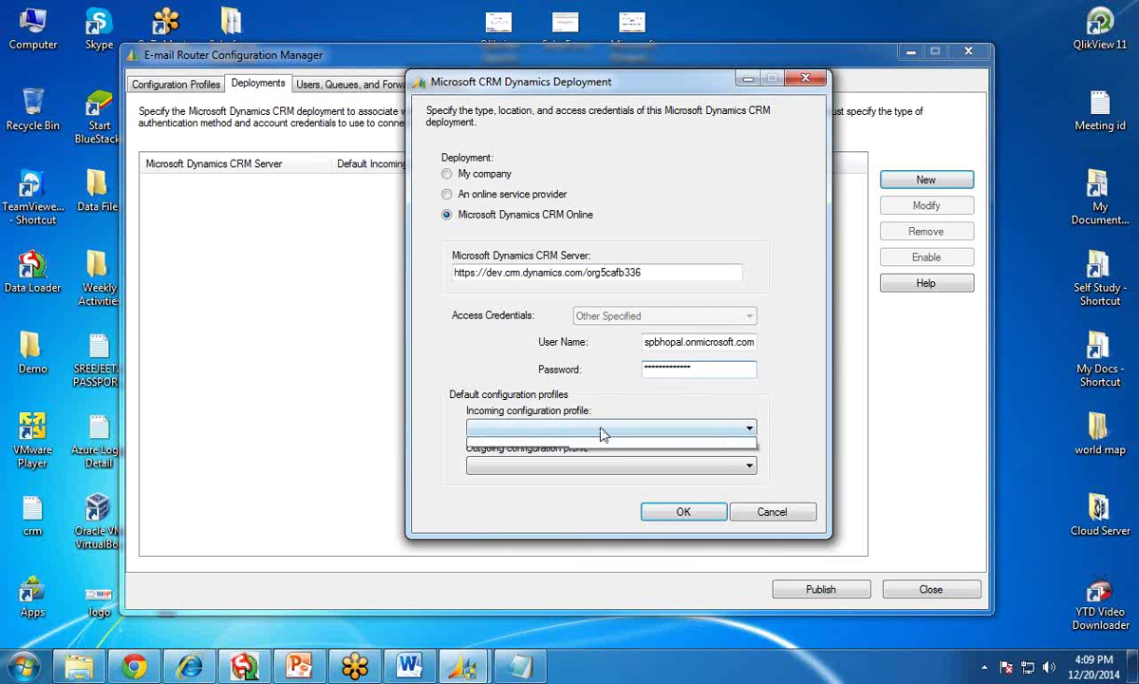
click(599, 467)
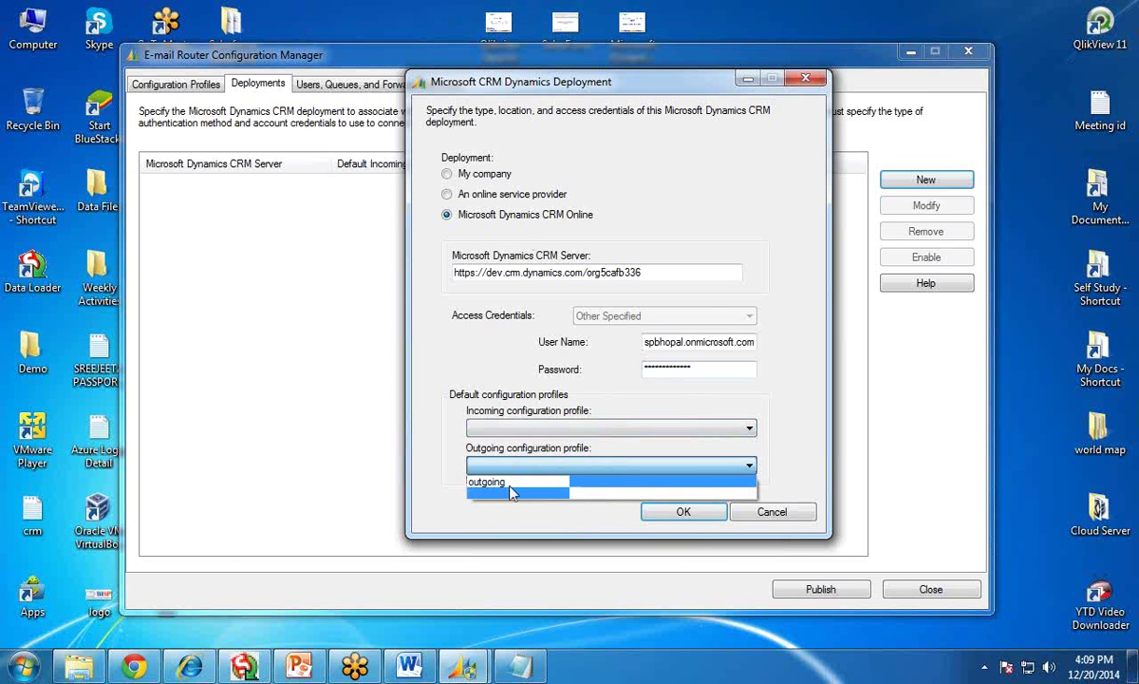
click(506, 483)
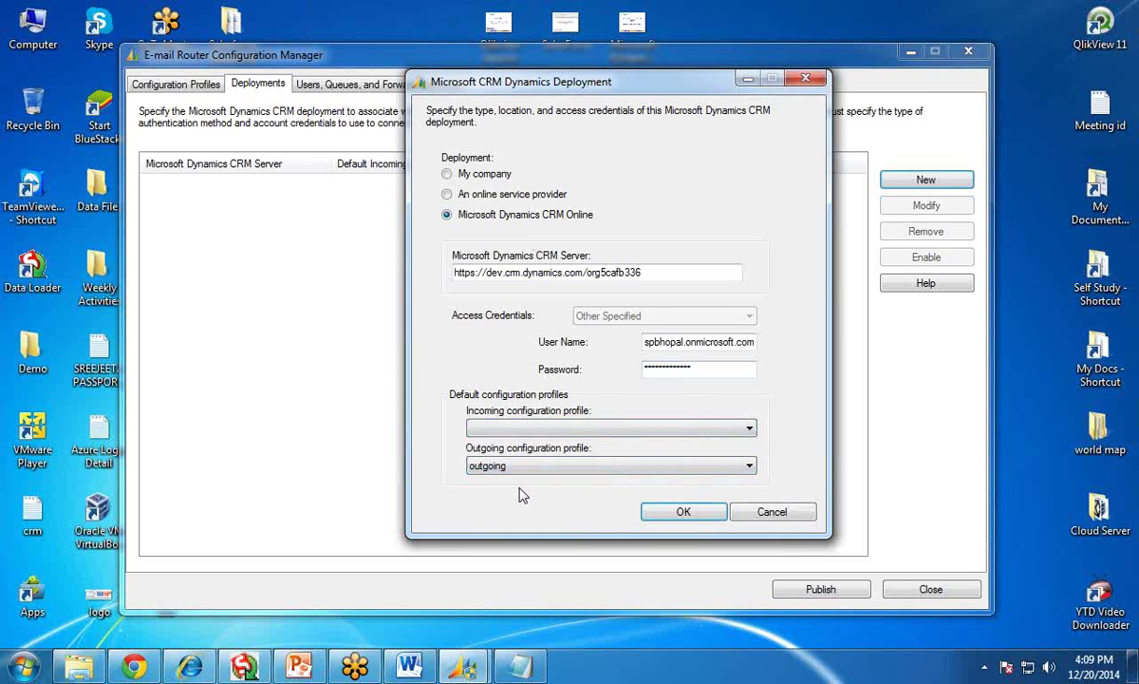
click(680, 514)
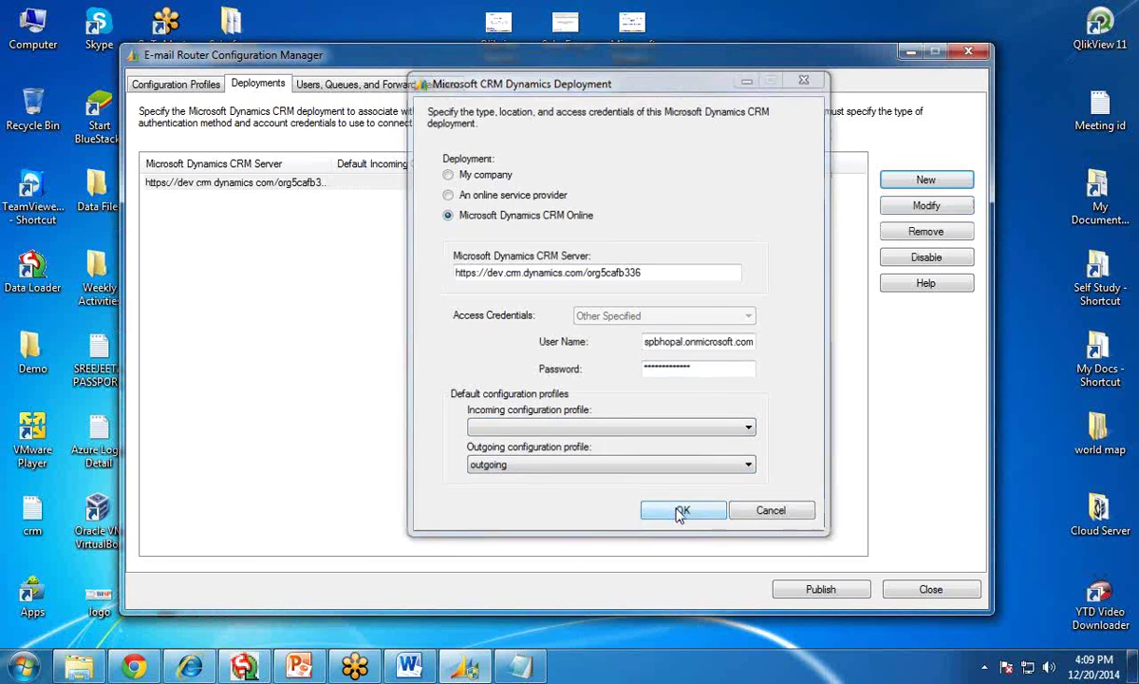
- Publish the E-mail Router settings and dismiss the saved-and-published confirmation
click(801, 593)
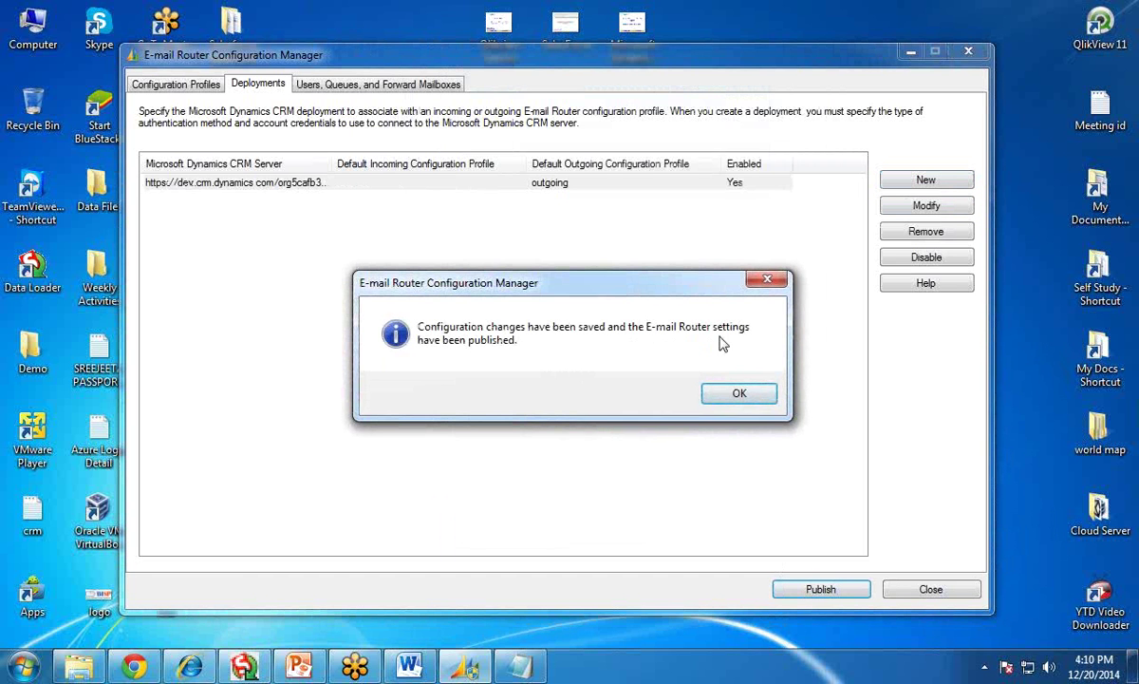
click(726, 394)
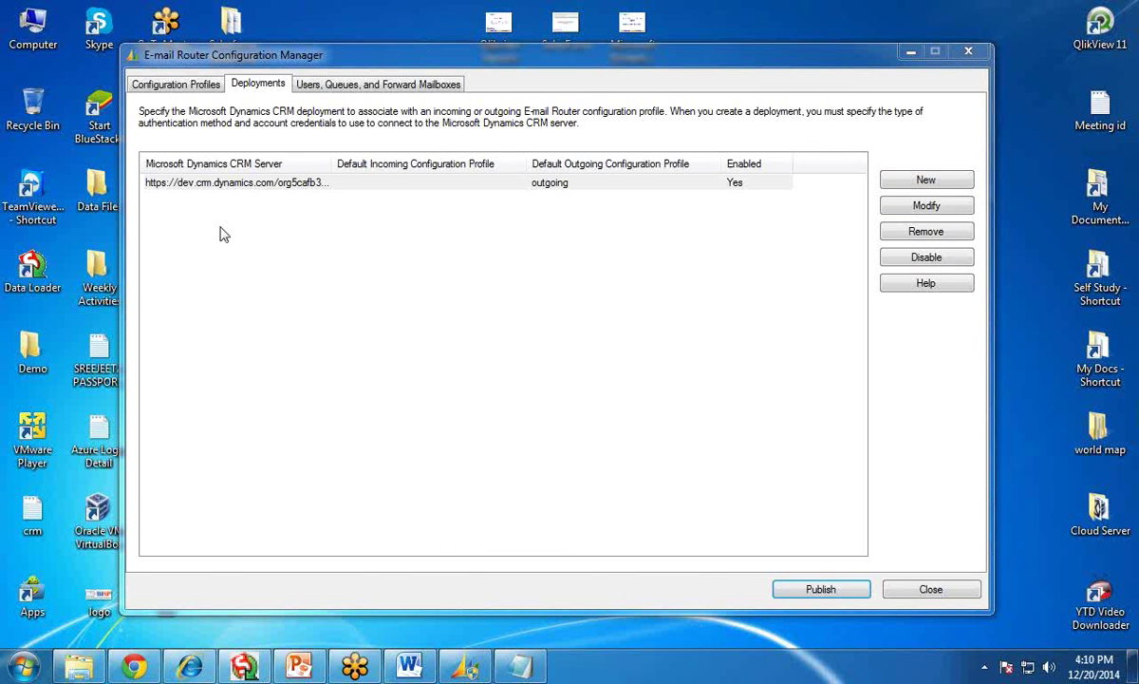
click(187, 668)
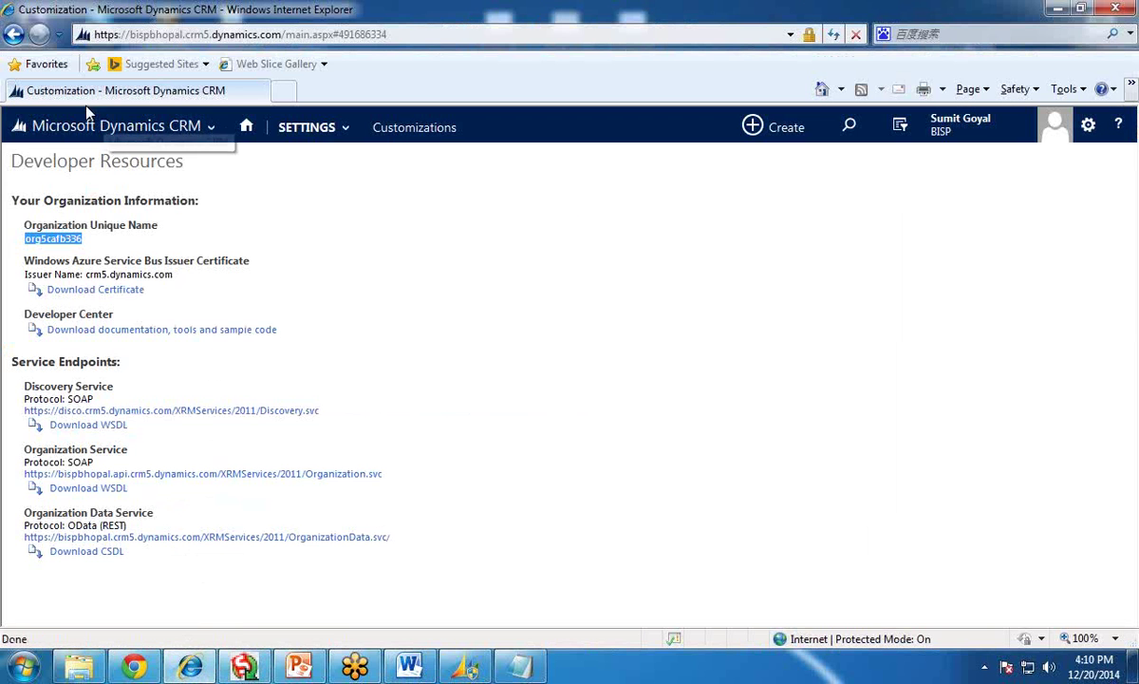
- Open the Sales area's Sales Activity Social Dashboard from the CRM navigation tiles
click(92, 139)
click(81, 202)
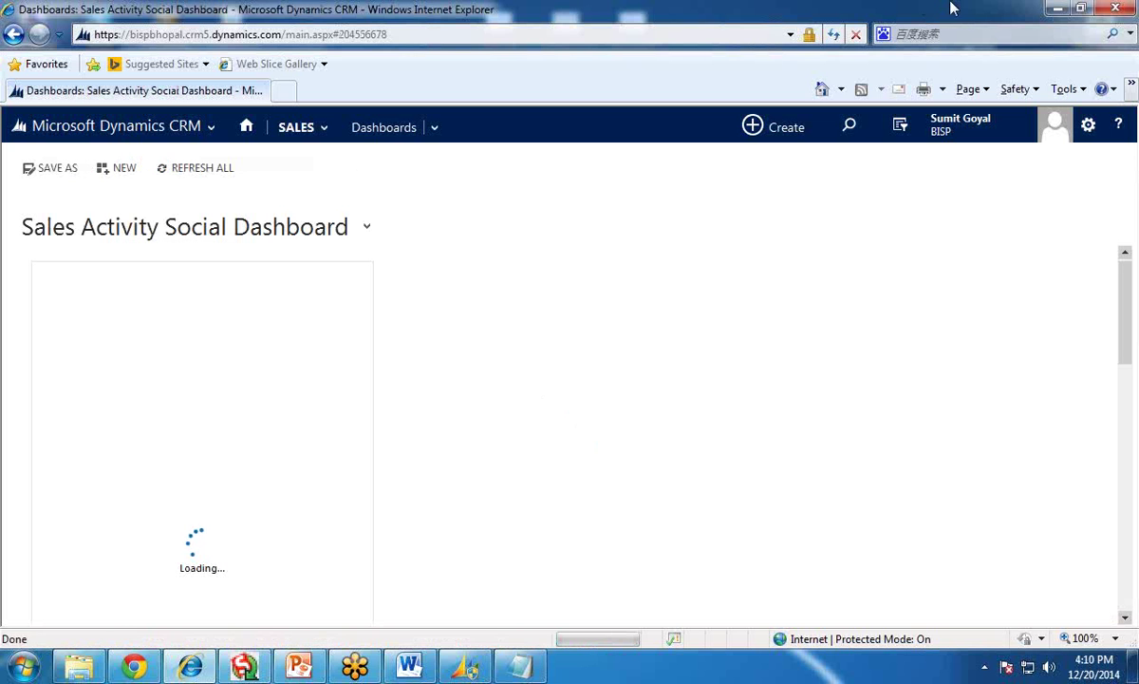
- Switch to the 2-slide Microsoft Dynamic CRM presentation showing its Email-Router title slide
key(alt+Tab)
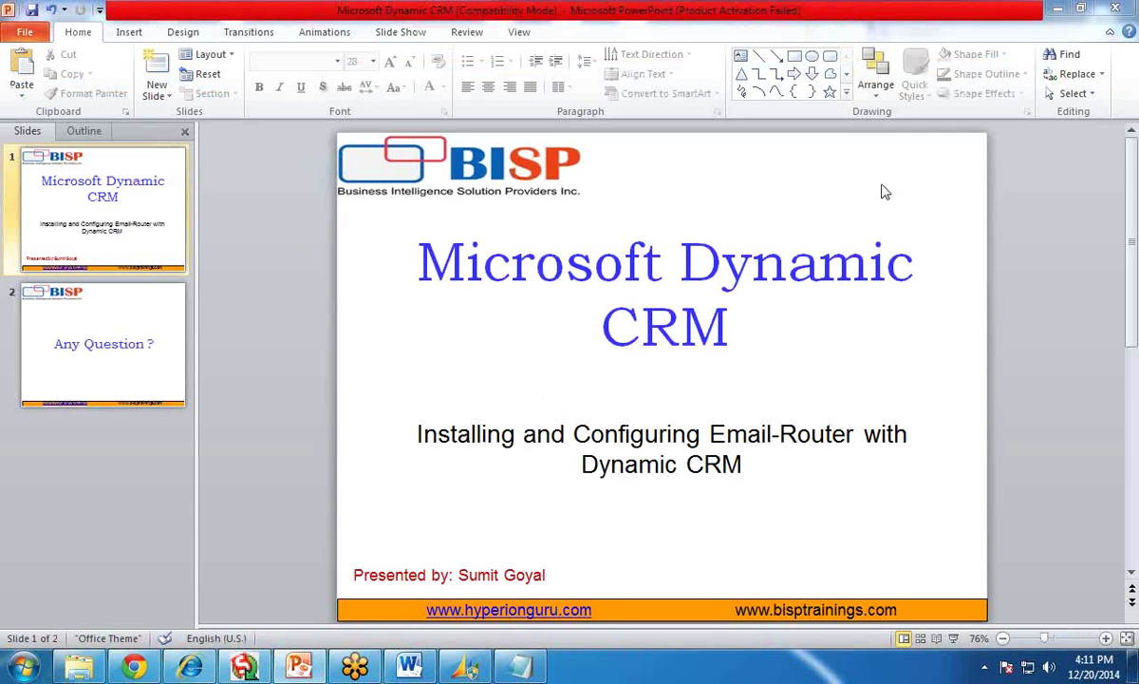